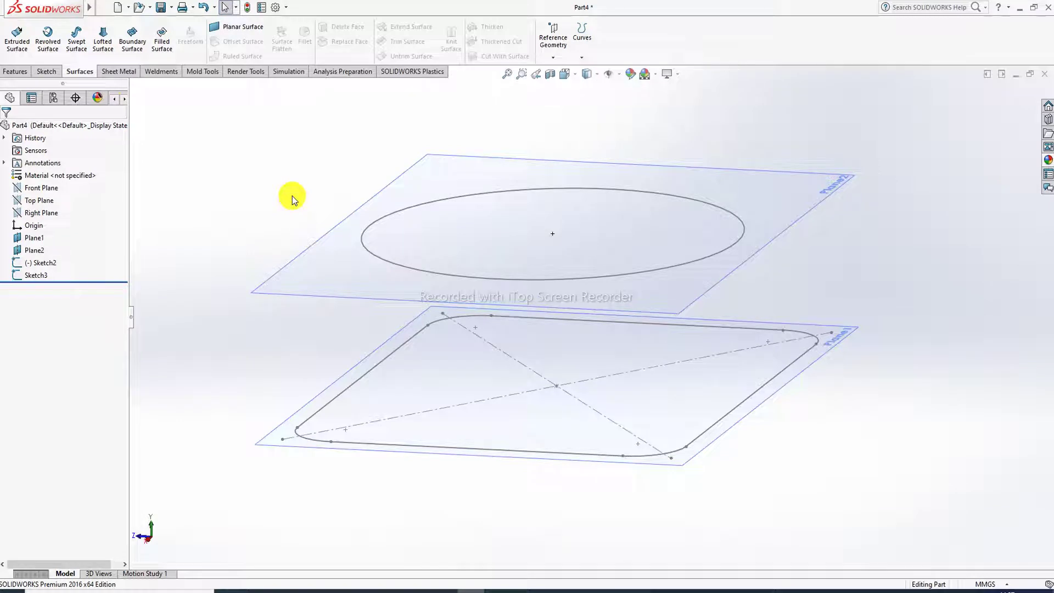
# Start a new sketch on the Right Plane
pyautogui.moveTo(298, 226)
pyautogui.mouseDown(button='middle')
pyautogui.moveTo(313, 193)
pyautogui.moveTo(309, 224)
pyautogui.mouseUp(button='middle')
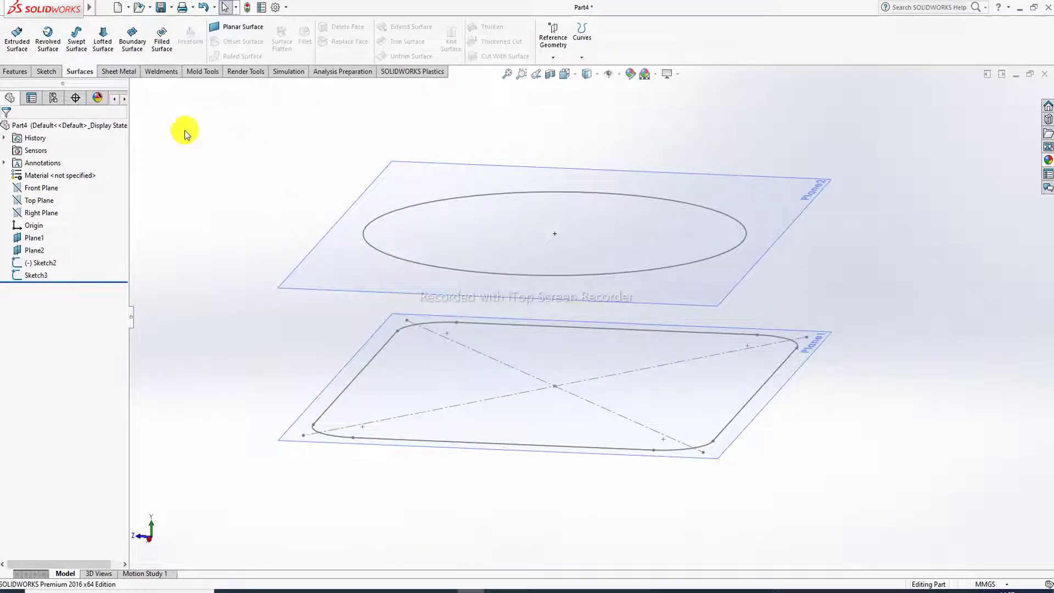
pyautogui.moveTo(456, 273); pyautogui.dragTo(468, 266, button='middle')
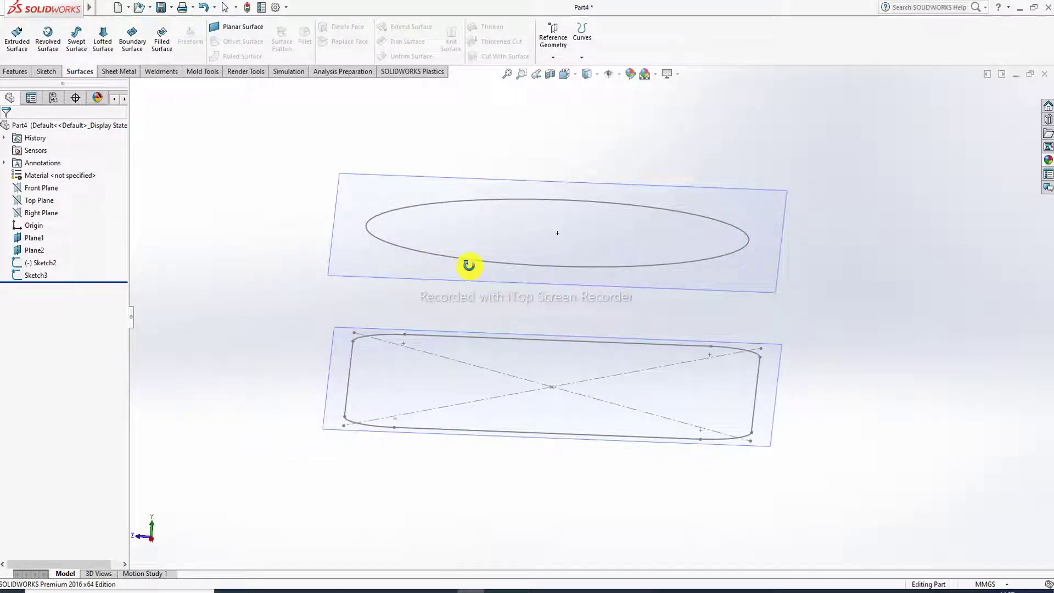
pyautogui.click(40, 215)
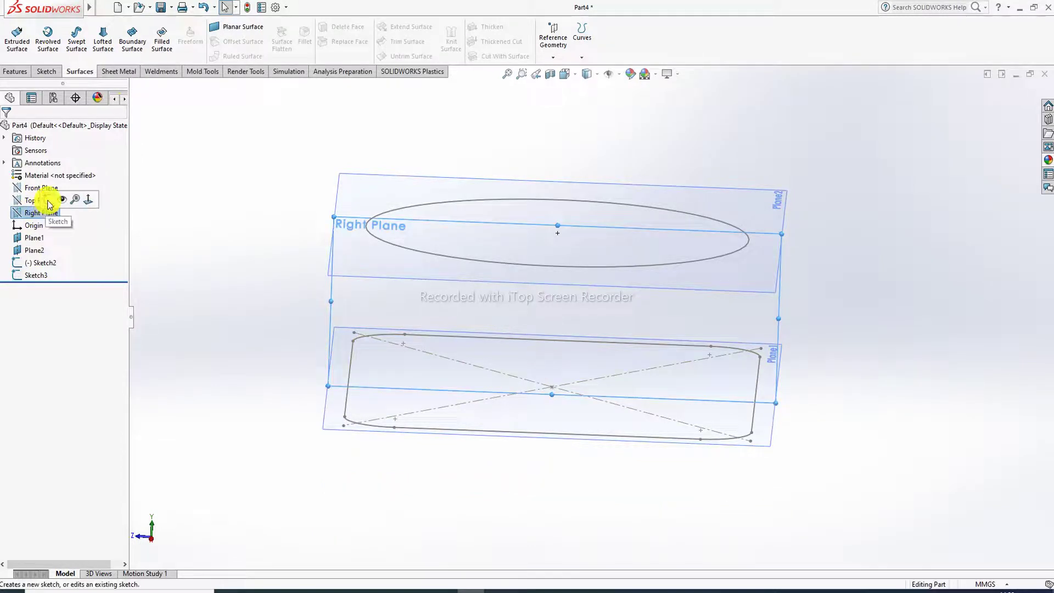
pyautogui.click(49, 204)
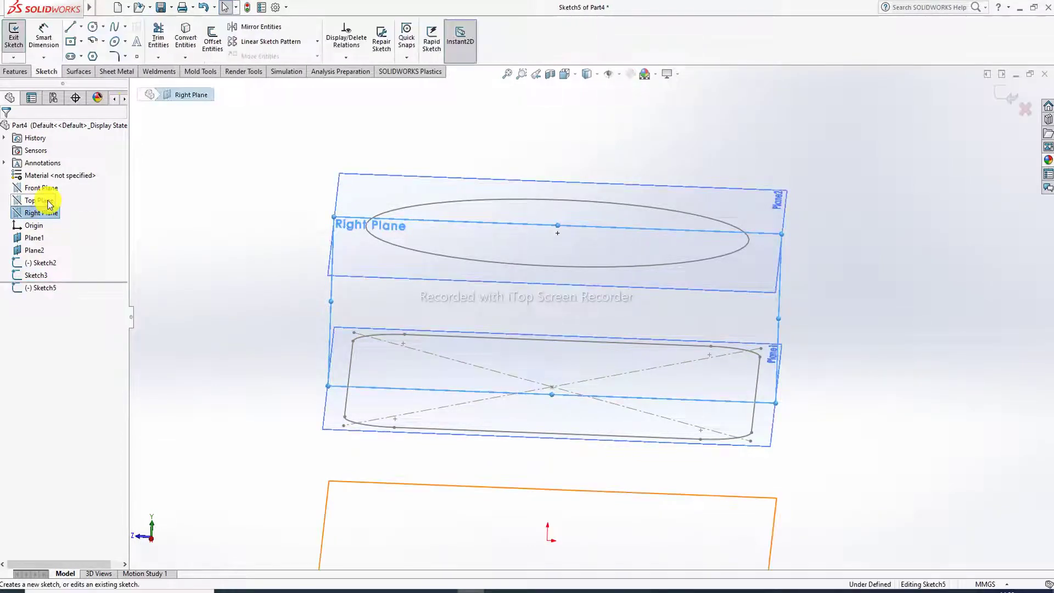
pyautogui.click(572, 77)
pyautogui.click(626, 141)
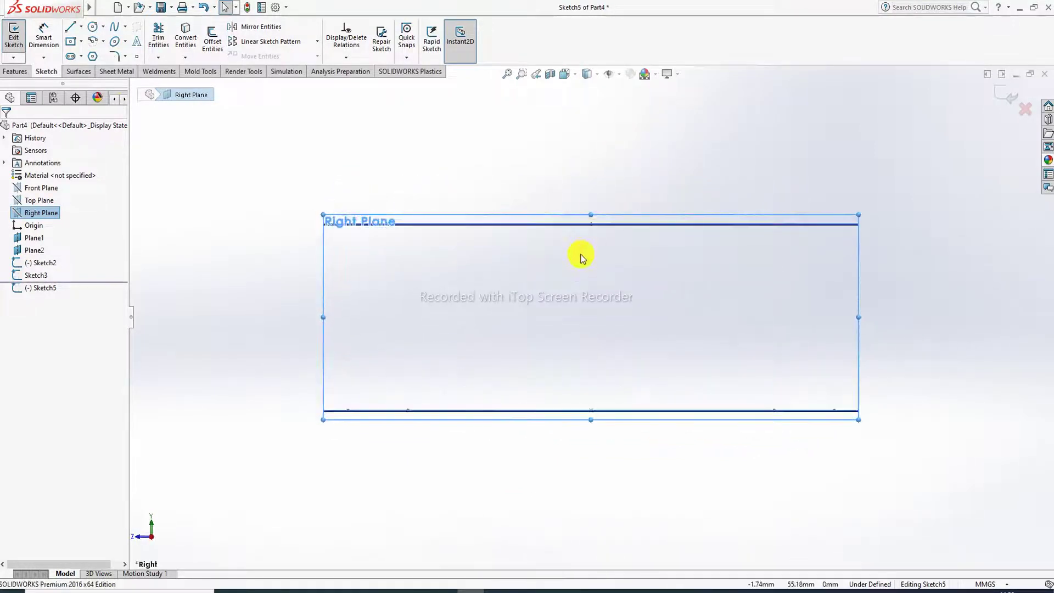
# Convert the circle on Plane2 and the rounded rectangle on Plane1 into reference lines in the Right Plane sketch
pyautogui.click(603, 225)
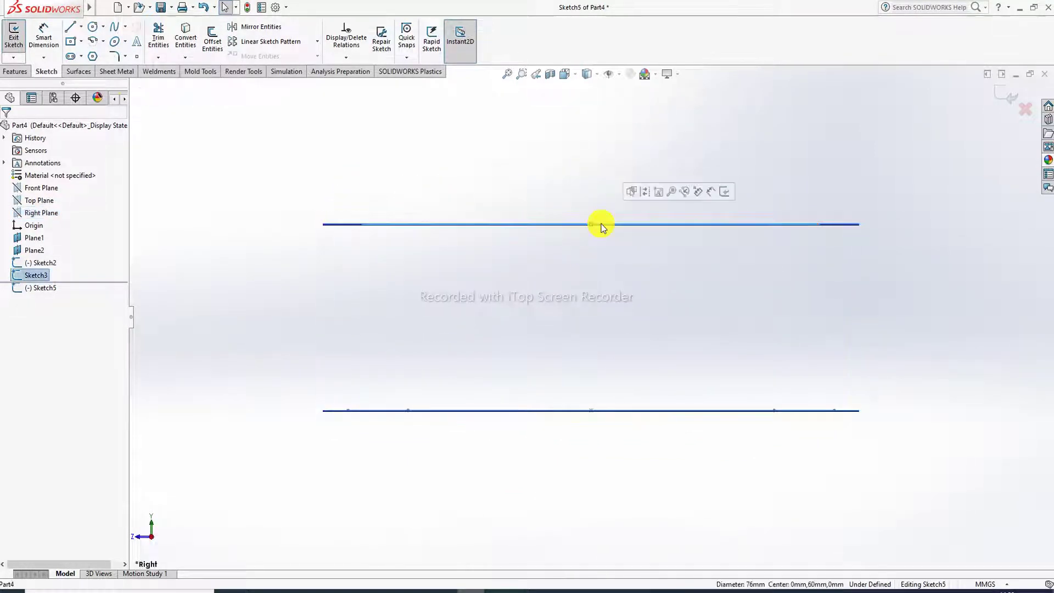
pyautogui.keyDown('ctrl'); pyautogui.click(607, 411); pyautogui.keyUp('ctrl')
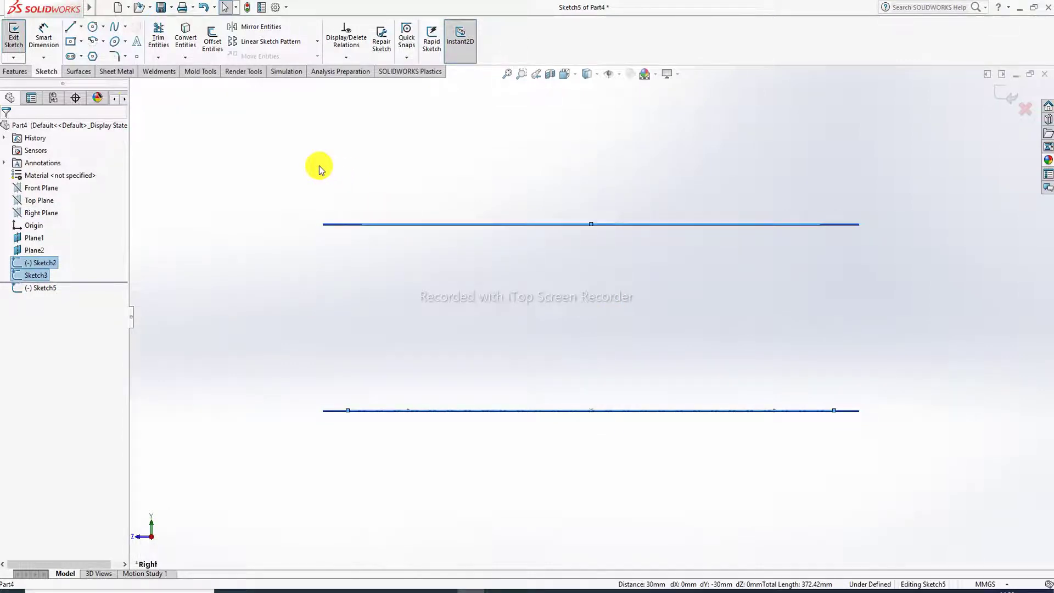
pyautogui.click(186, 44)
pyautogui.moveTo(582, 243)
pyautogui.mouseDown(button='middle')
pyautogui.moveTo(572, 283)
pyautogui.moveTo(577, 236)
pyautogui.moveTo(628, 231)
pyautogui.mouseUp(button='middle')
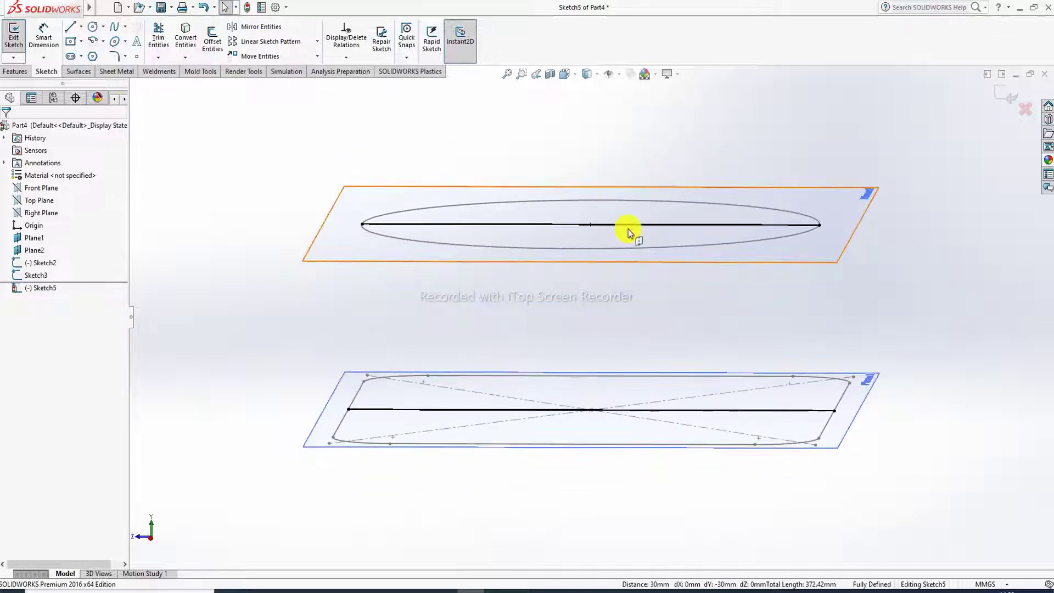
# Change both converted lines to construction geometry
pyautogui.click(628, 227)
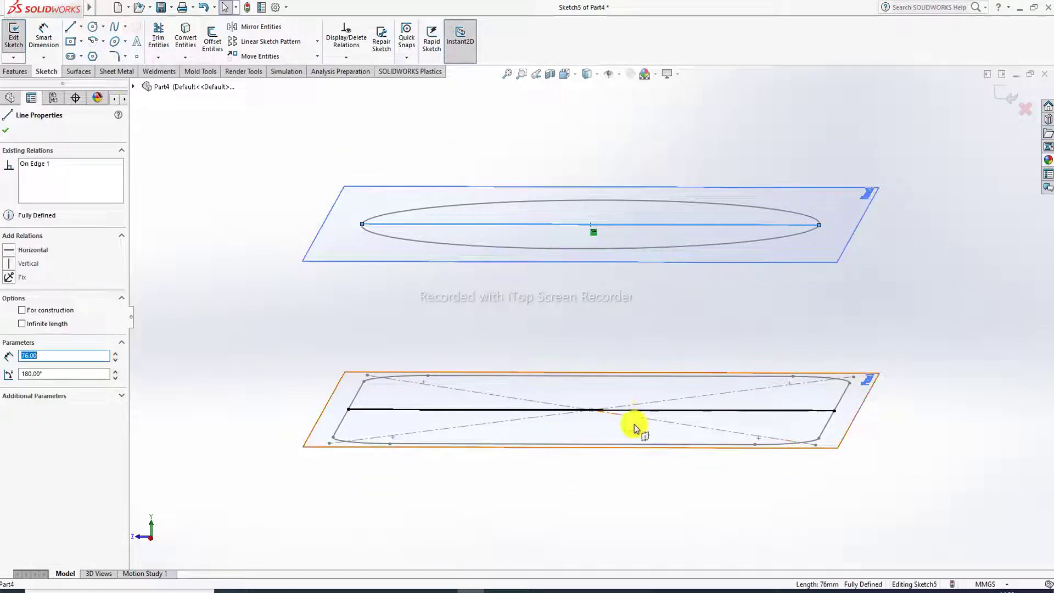
pyautogui.keyDown('ctrl'); pyautogui.click(648, 411); pyautogui.keyUp('ctrl')
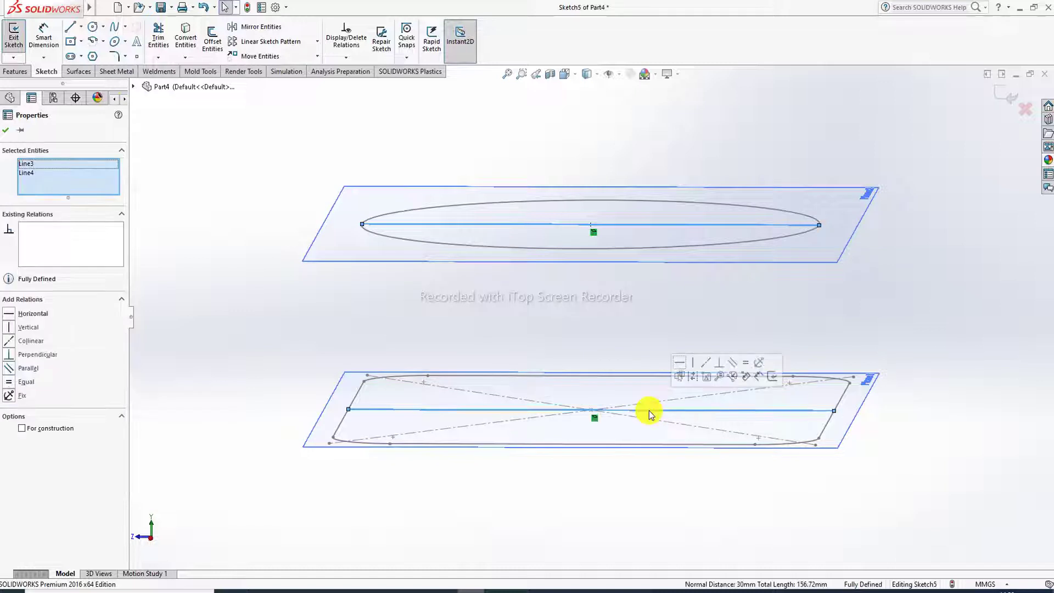
pyautogui.click(695, 376)
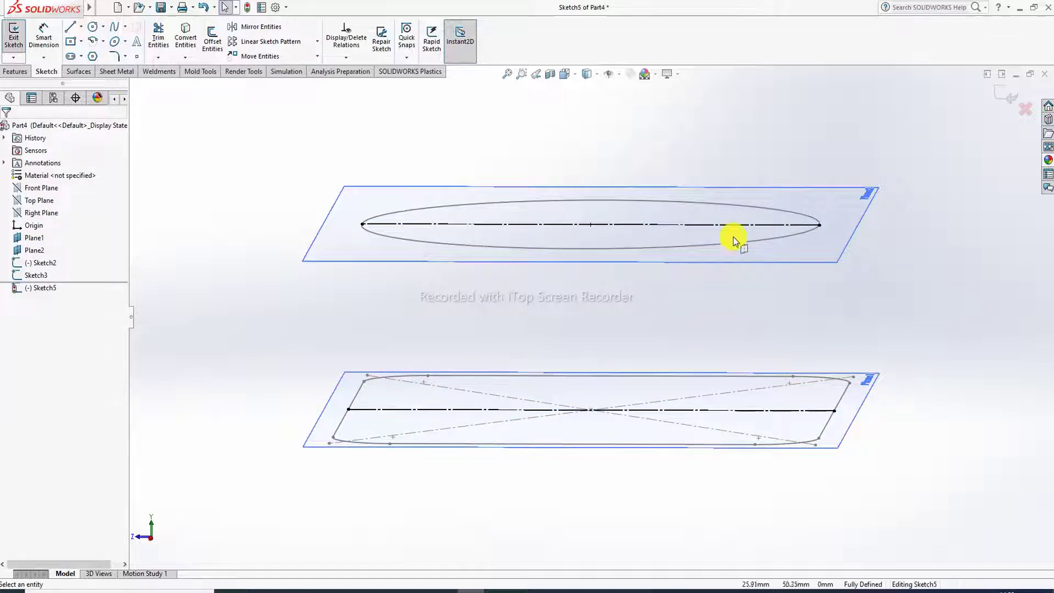
# Draw a three-point spline bulging outward from the +Z end of the circle's construction line to the matching end of the rectangle's
pyautogui.scroll(1, 565, 301)
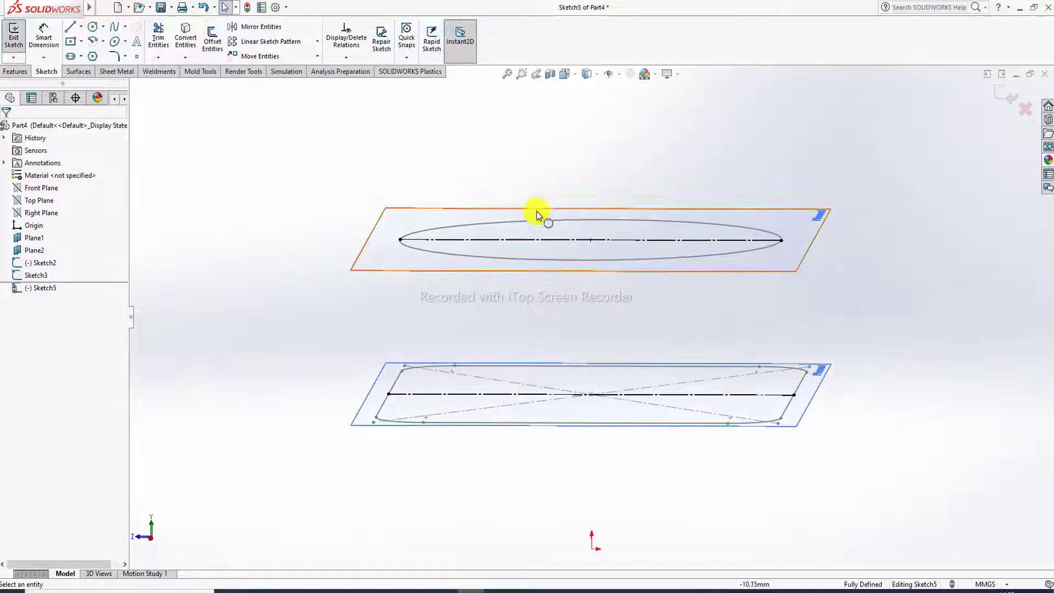
pyautogui.click(575, 75)
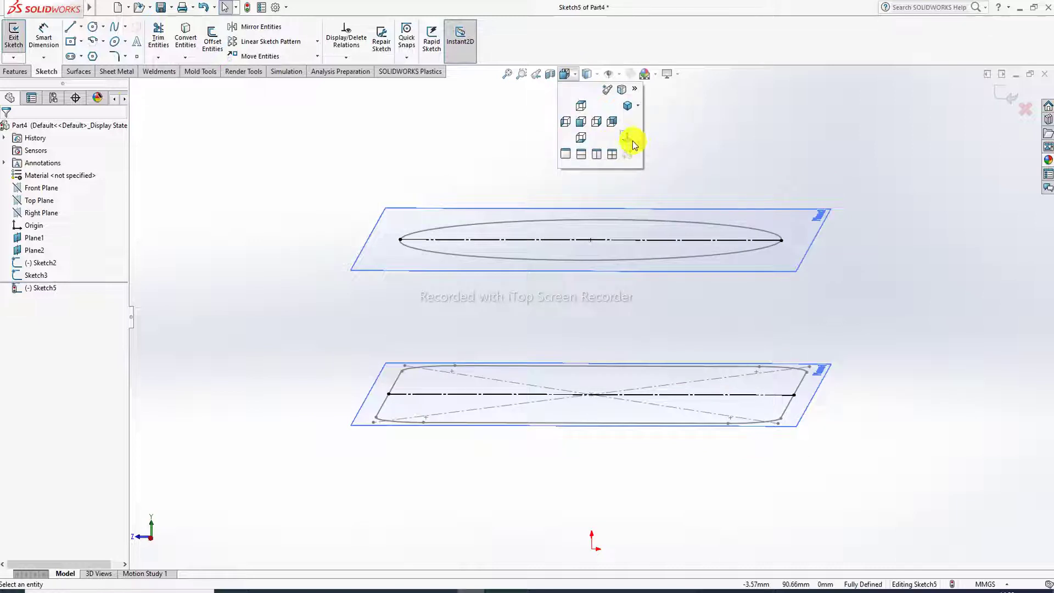
pyautogui.click(631, 145)
pyautogui.scroll(1, 557, 253)
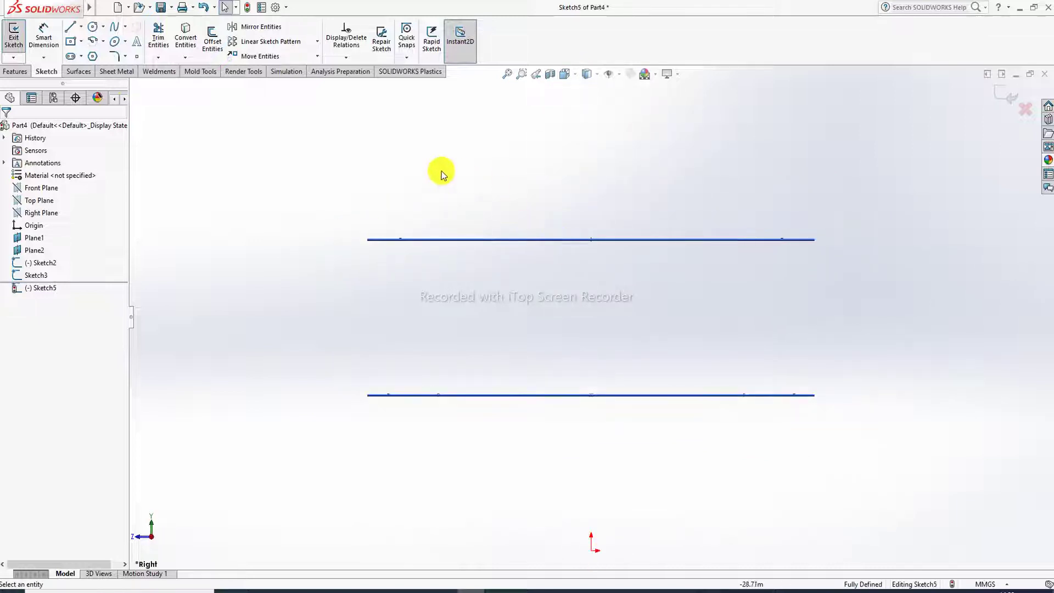
pyautogui.click(115, 27)
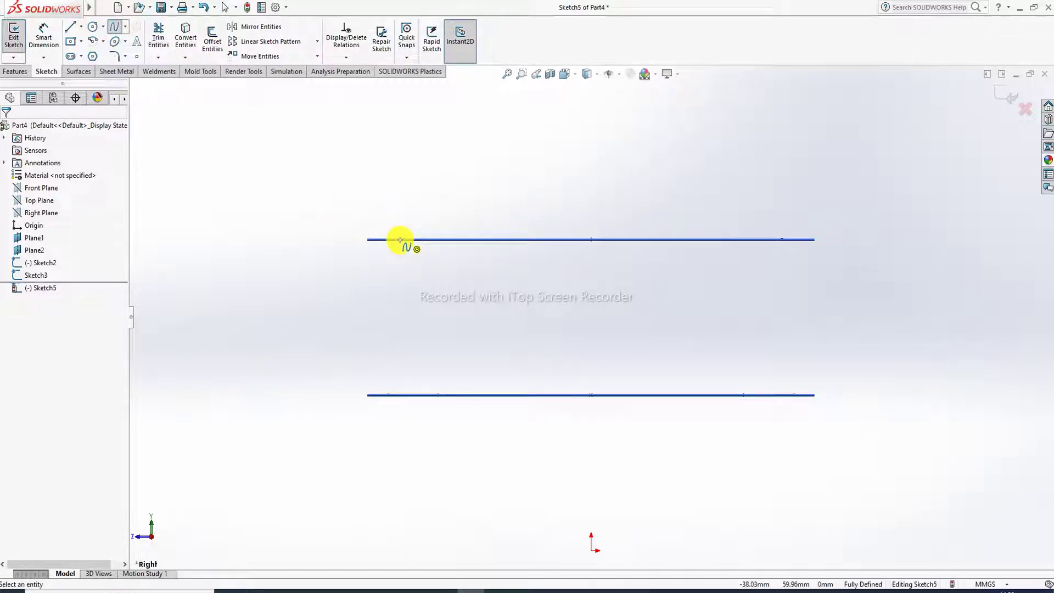
pyautogui.click(400, 240)
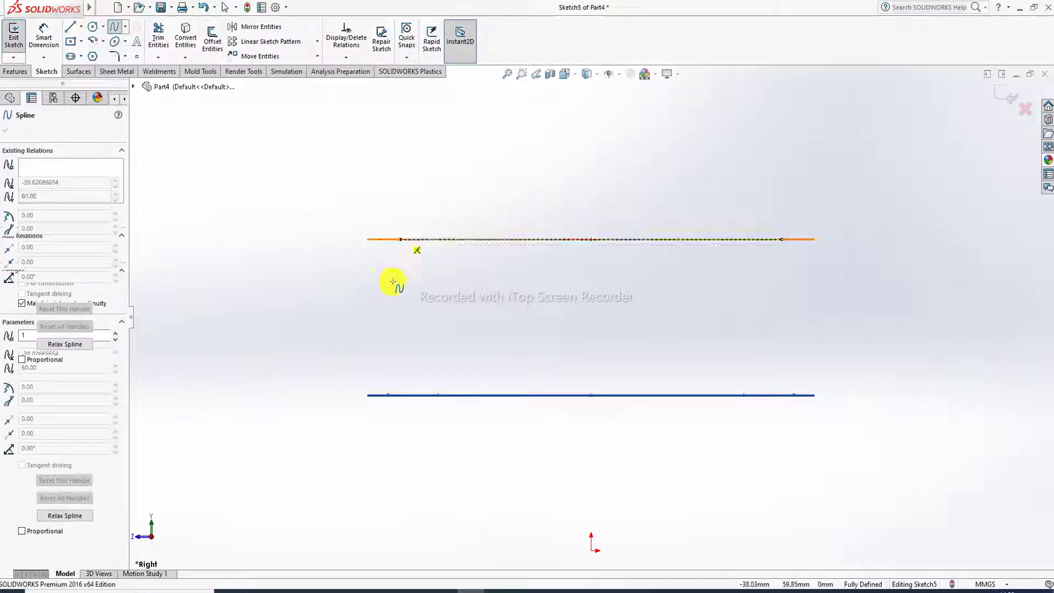
pyautogui.click(355, 303)
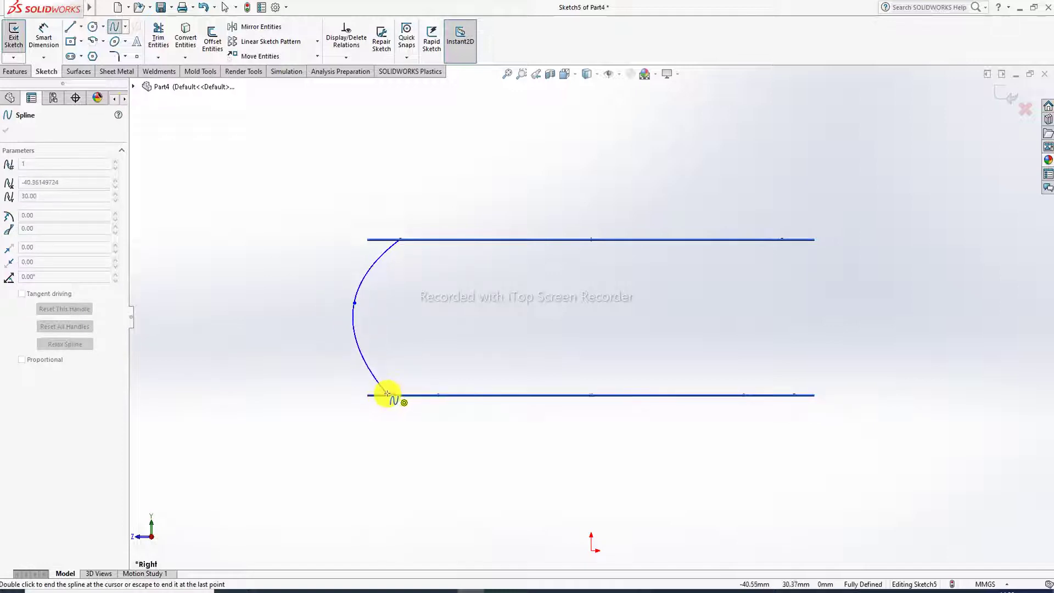
pyautogui.click(388, 396)
pyautogui.rightClick(452, 302)
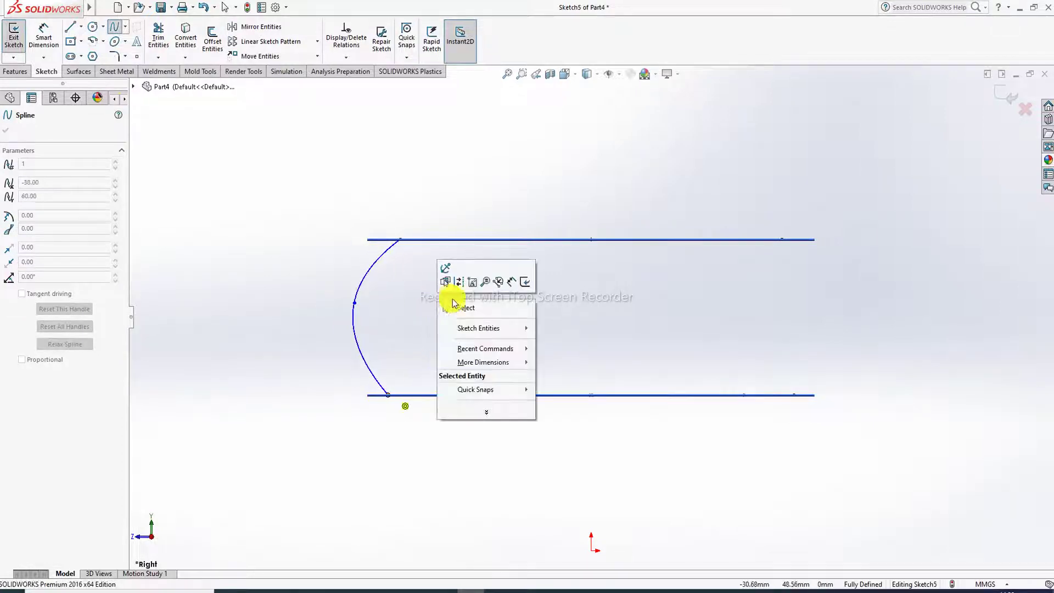
pyautogui.click(462, 311)
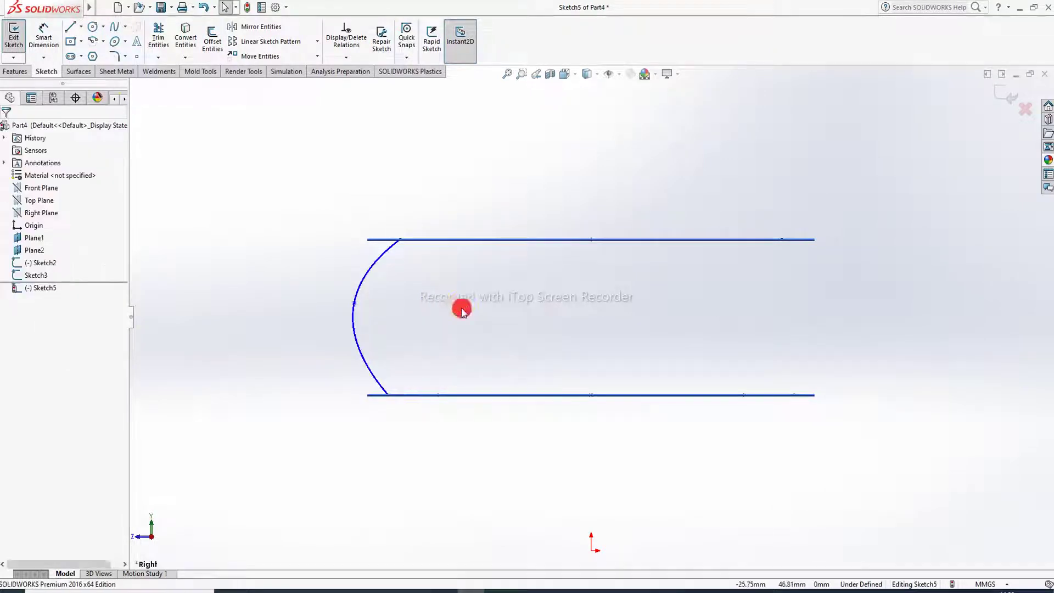
# Exit the spline sketch and clear its selection
pyautogui.moveTo(454, 295)
pyautogui.mouseDown(button='middle')
pyautogui.moveTo(440, 301)
pyautogui.moveTo(447, 353)
pyautogui.moveTo(469, 306)
pyautogui.moveTo(454, 302)
pyautogui.moveTo(487, 275)
pyautogui.mouseUp(button='middle')
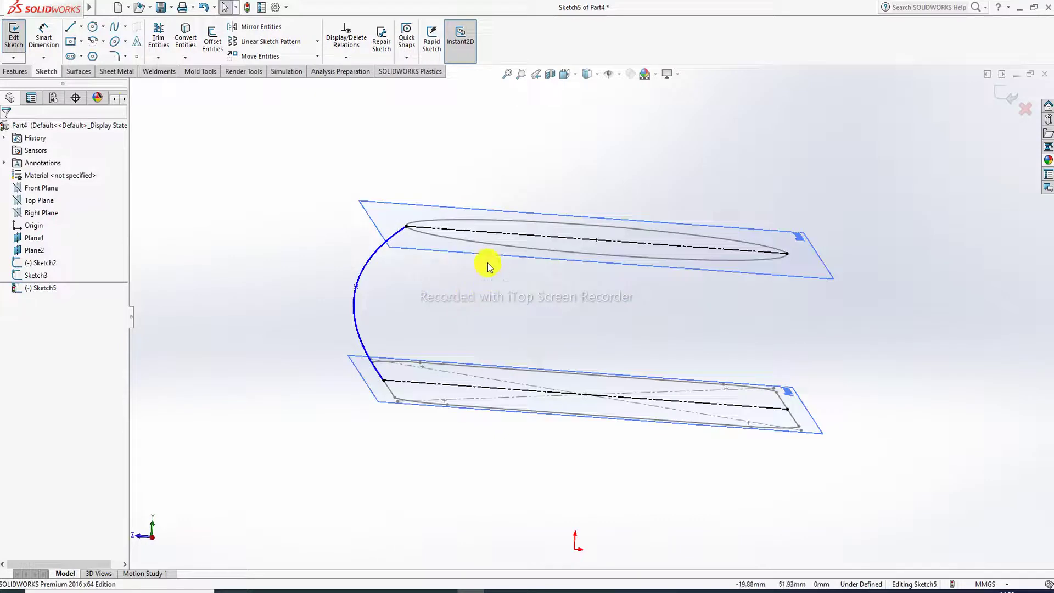
pyautogui.moveTo(766, 328); pyautogui.dragTo(747, 337, button='middle')
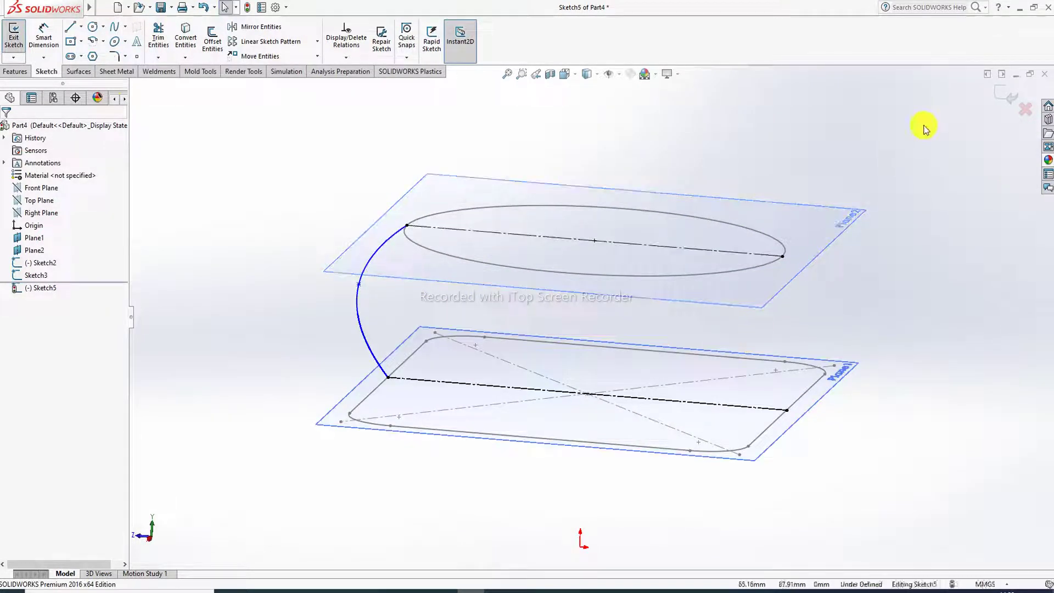
pyautogui.click(1000, 94)
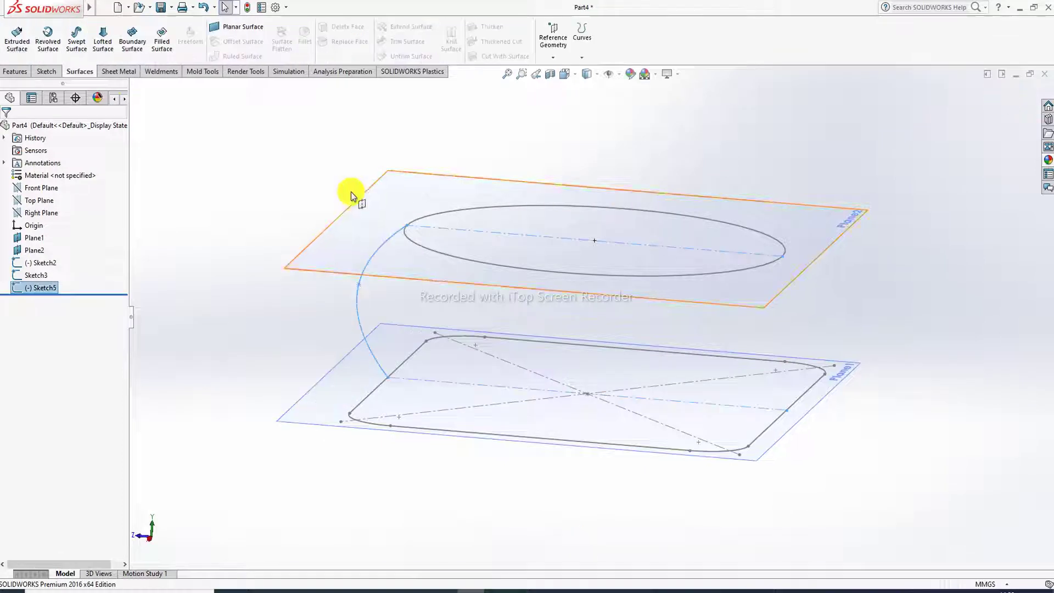
pyautogui.click(288, 169)
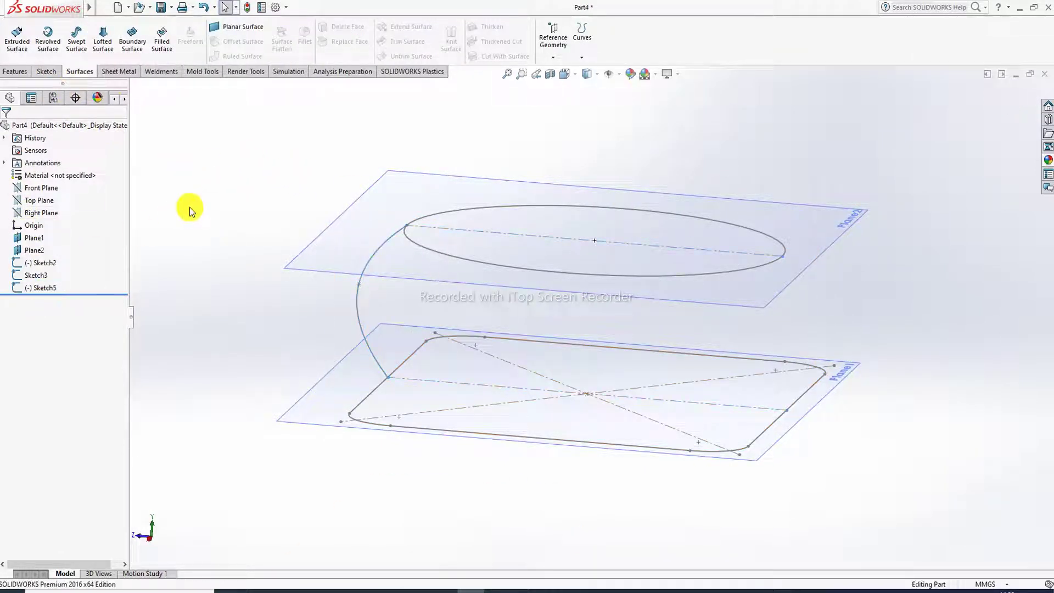
# Begin a lofted surface using the circle on Plane2 and the rounded rectangle on Plane1 as profiles
pyautogui.click(106, 53)
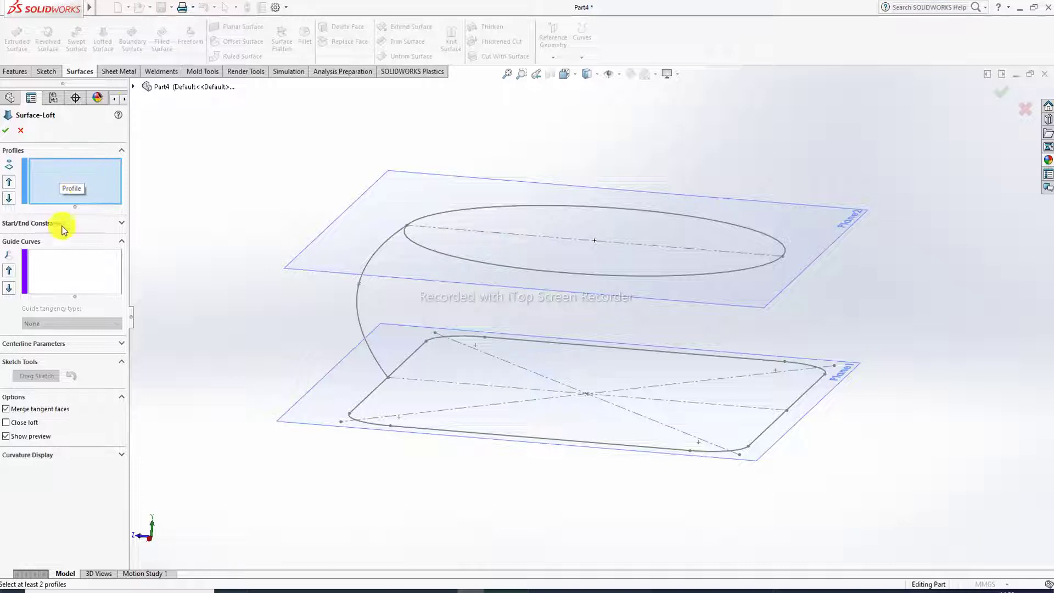
pyautogui.click(615, 276)
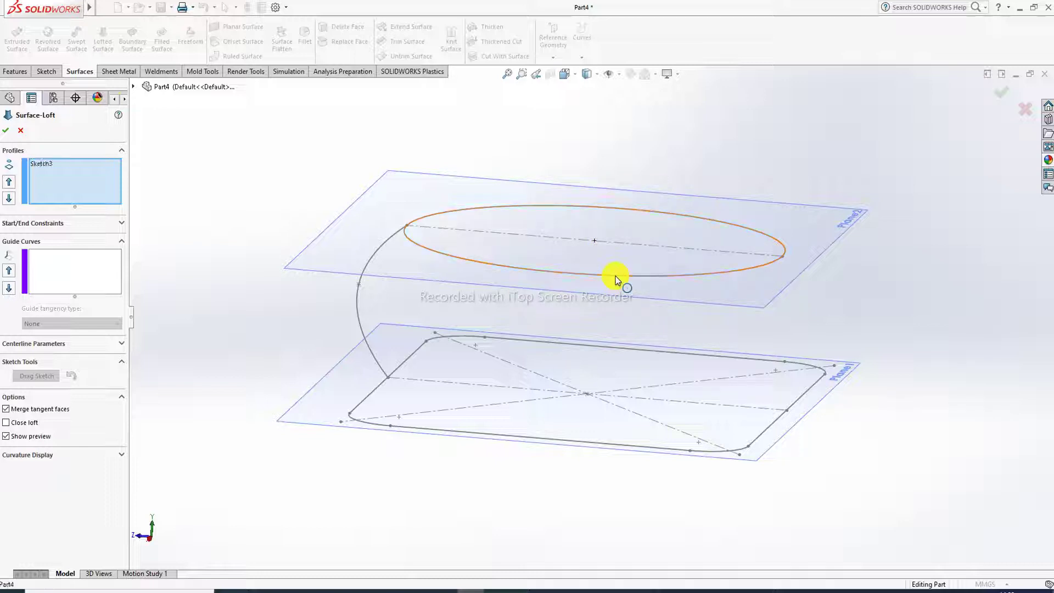
pyautogui.click(551, 443)
pyautogui.moveTo(563, 296)
pyautogui.mouseDown(button='middle')
pyautogui.moveTo(560, 357)
pyautogui.moveTo(601, 302)
pyautogui.moveTo(571, 330)
pyautogui.moveTo(565, 299)
pyautogui.moveTo(566, 318)
pyautogui.mouseUp(button='middle')
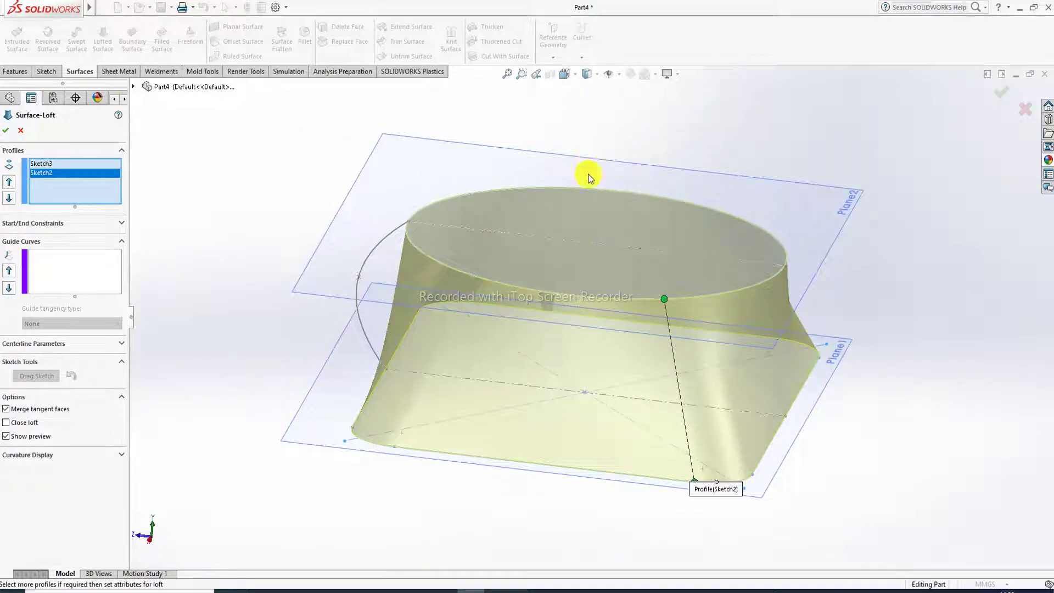
pyautogui.moveTo(549, 300)
pyautogui.mouseDown(button='middle')
pyautogui.moveTo(582, 287)
pyautogui.moveTo(565, 321)
pyautogui.moveTo(543, 312)
pyautogui.mouseUp(button='middle')
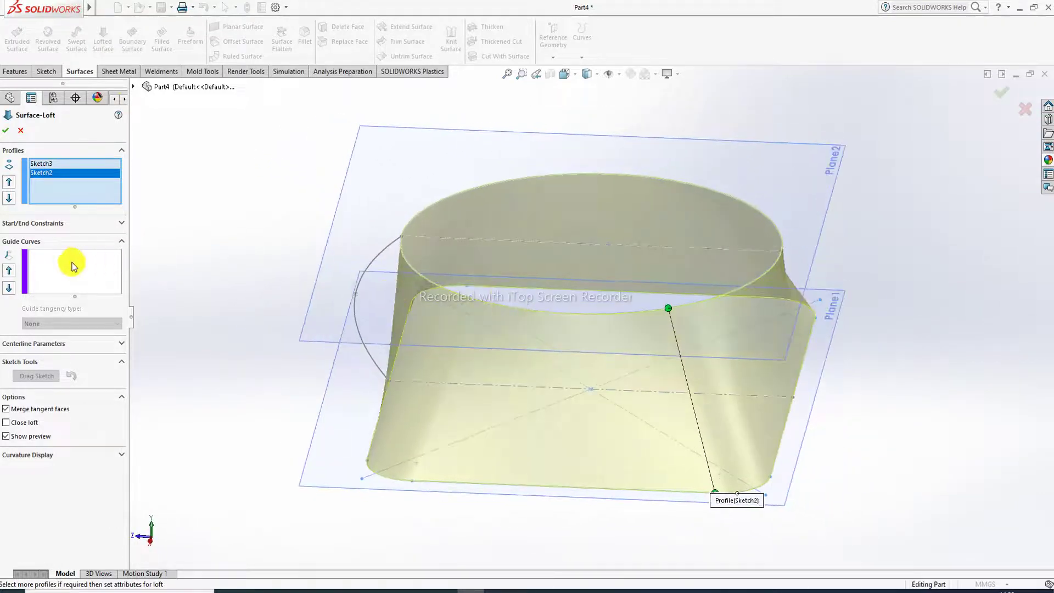
# Add the spline sketch as the loft's guide curve and create the surface
pyautogui.click(112, 271)
pyautogui.moveTo(258, 261); pyautogui.dragTo(395, 240, button='middle')
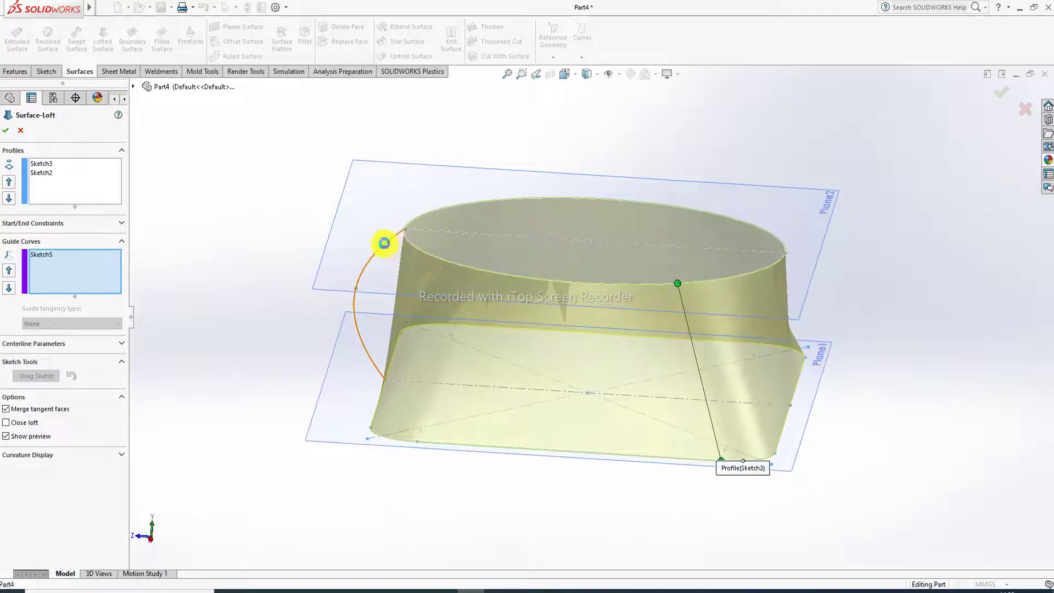
pyautogui.click(384, 240)
pyautogui.moveTo(461, 269)
pyautogui.mouseDown(button='middle')
pyautogui.moveTo(438, 242)
pyautogui.moveTo(474, 302)
pyautogui.mouseUp(button='middle')
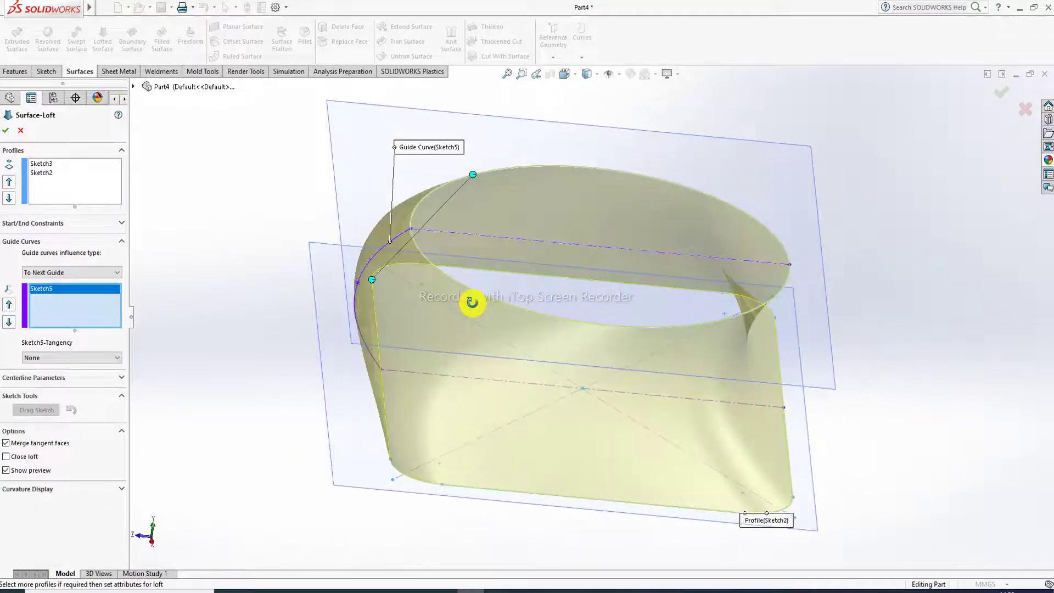
pyautogui.click(7, 130)
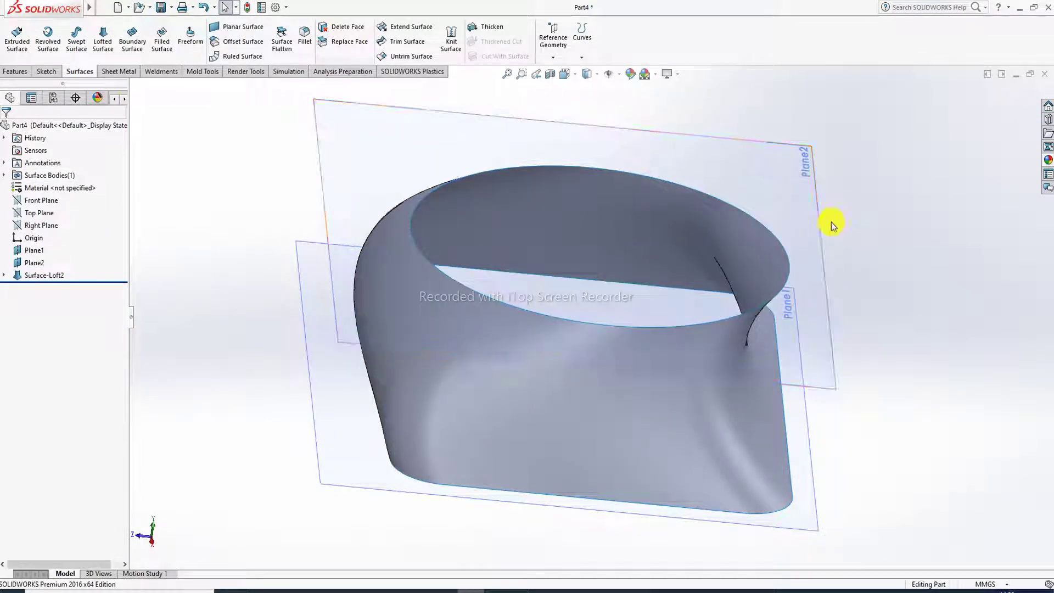
# Undo the surface loft
pyautogui.moveTo(832, 221); pyautogui.dragTo(792, 228, button='middle')
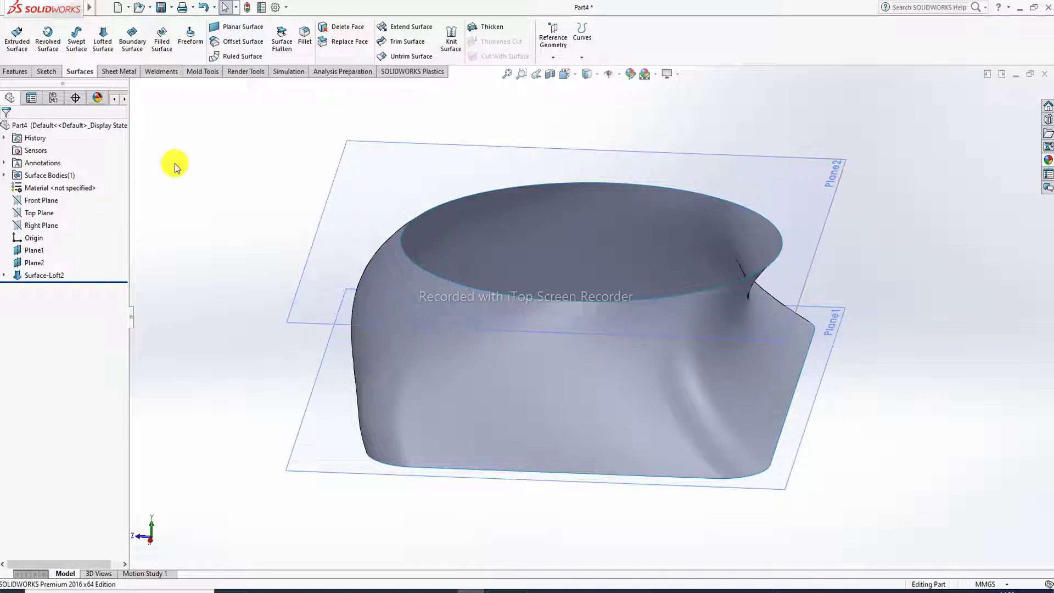
pyautogui.click(202, 7)
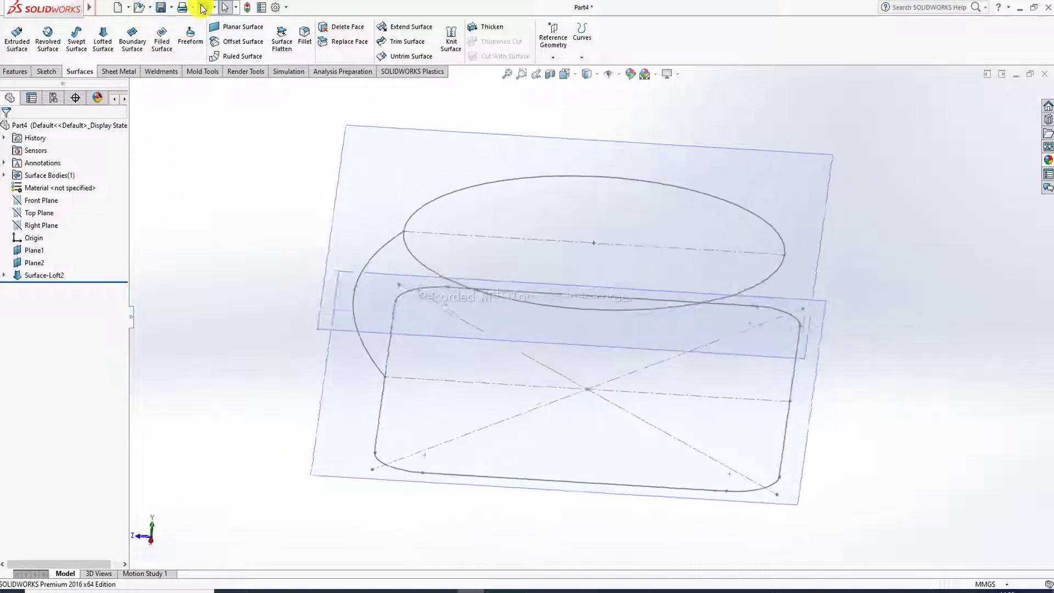
pyautogui.moveTo(608, 231); pyautogui.dragTo(602, 207, button='middle')
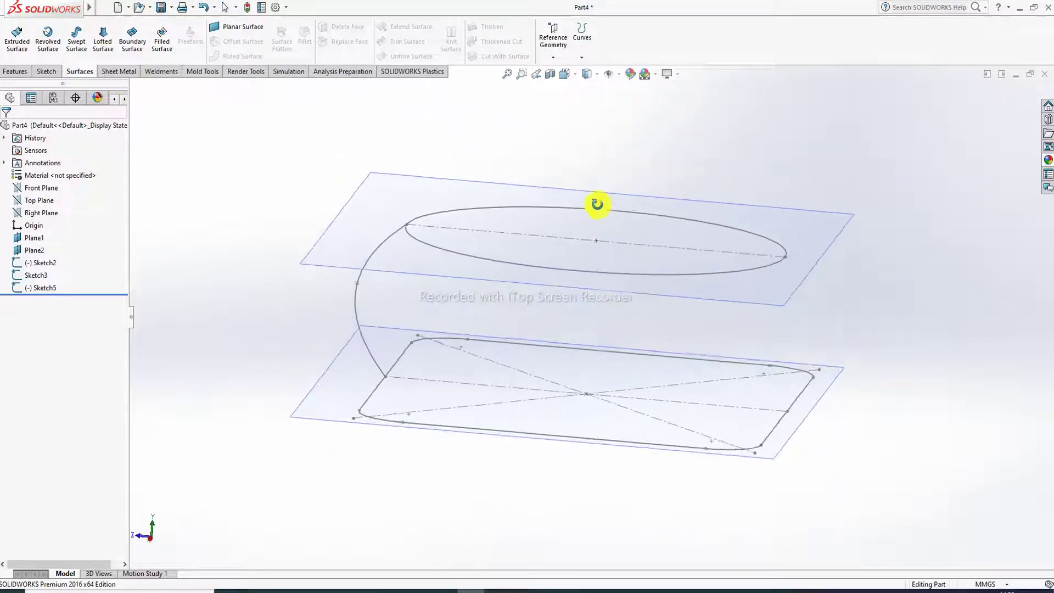
# Start another sketch on the Right Plane, separate from the existing spline sketch
pyautogui.click(39, 213)
pyautogui.click(47, 201)
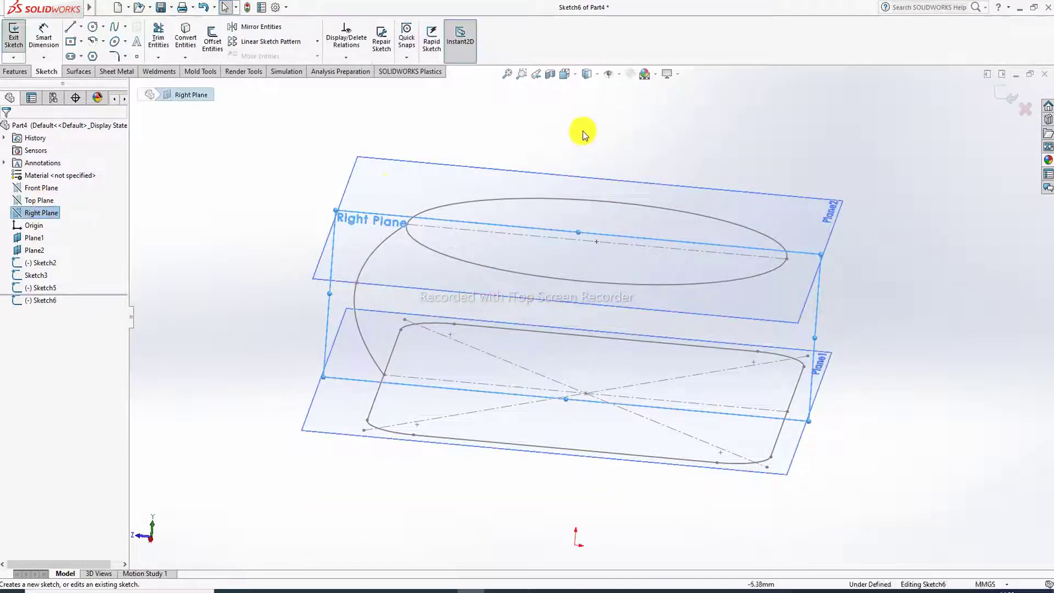
pyautogui.click(574, 74)
pyautogui.click(625, 130)
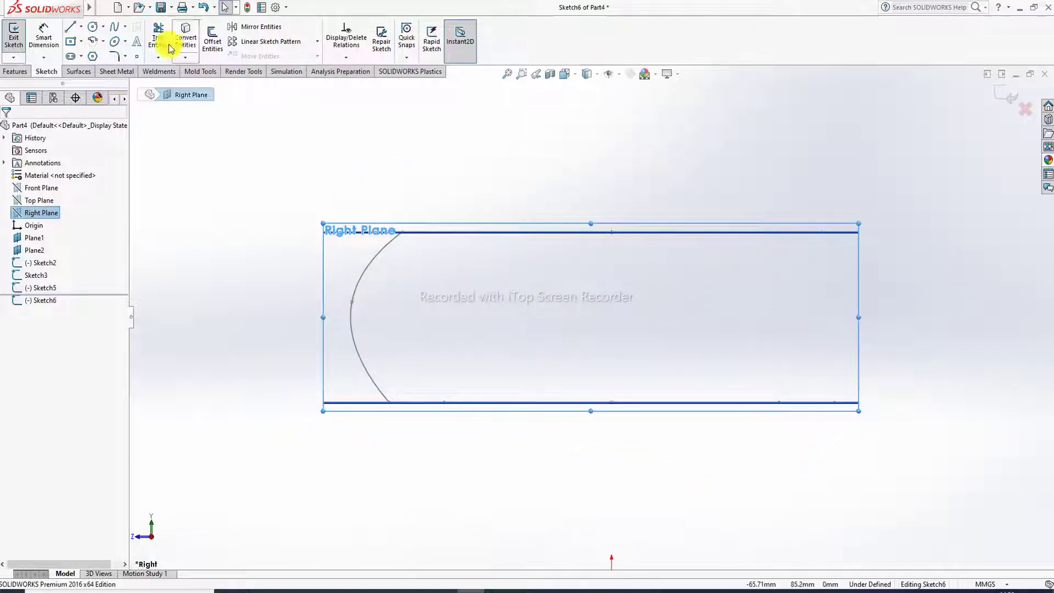
# Sketch an outward-bulging three-point spline about 30 mm high from the circle to the rounded rectangle, opposite the existing spline, and exit the sketch
pyautogui.click(117, 28)
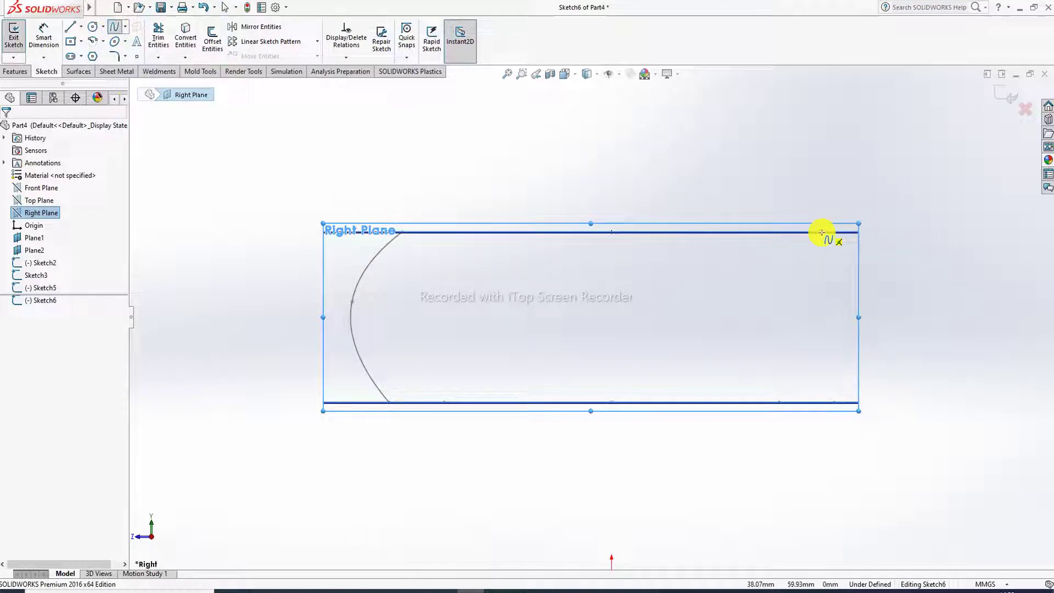
pyautogui.click(821, 232)
pyautogui.click(872, 308)
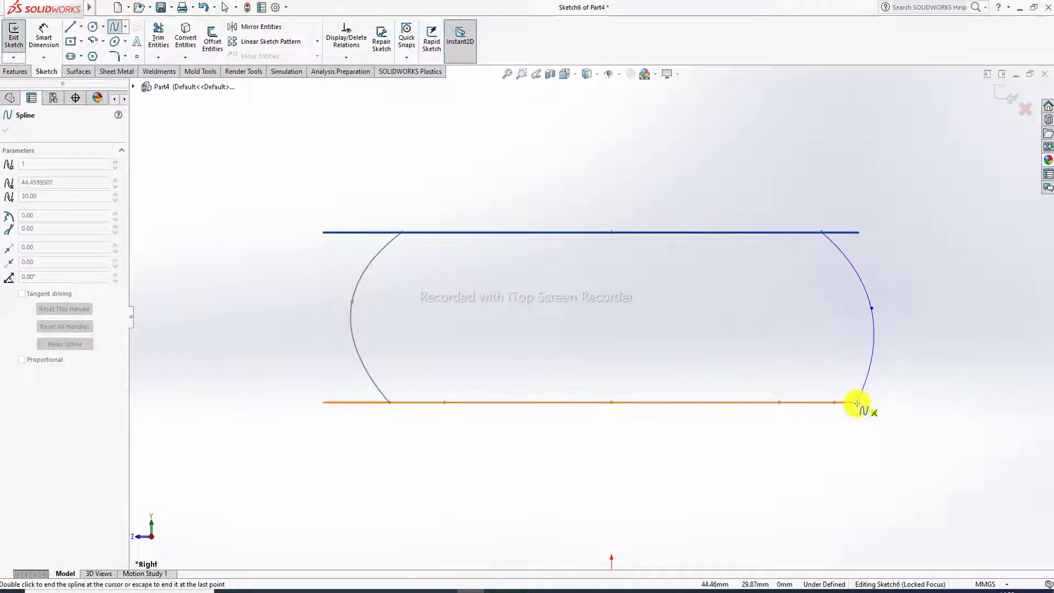
pyautogui.click(840, 404)
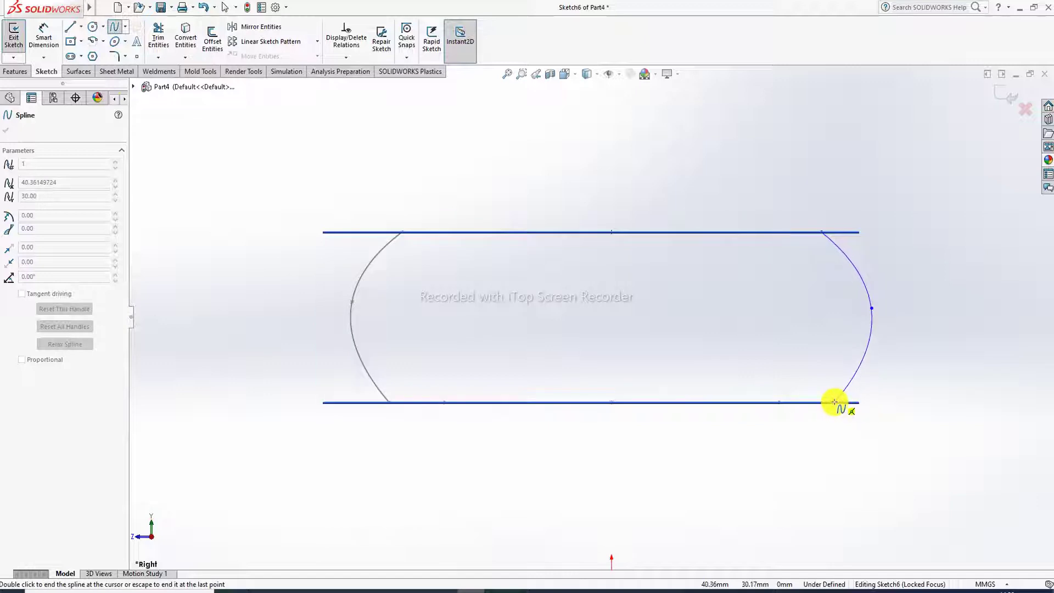
pyautogui.rightClick(902, 293)
pyautogui.click(926, 303)
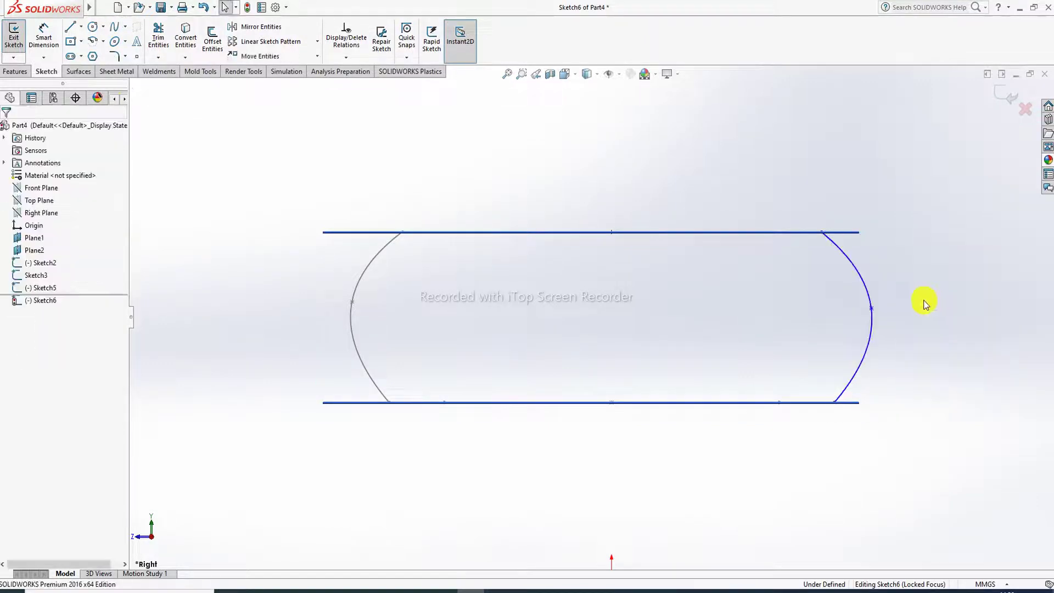
pyautogui.moveTo(781, 279)
pyautogui.mouseDown(button='middle')
pyautogui.moveTo(785, 320)
pyautogui.moveTo(776, 317)
pyautogui.mouseUp(button='middle')
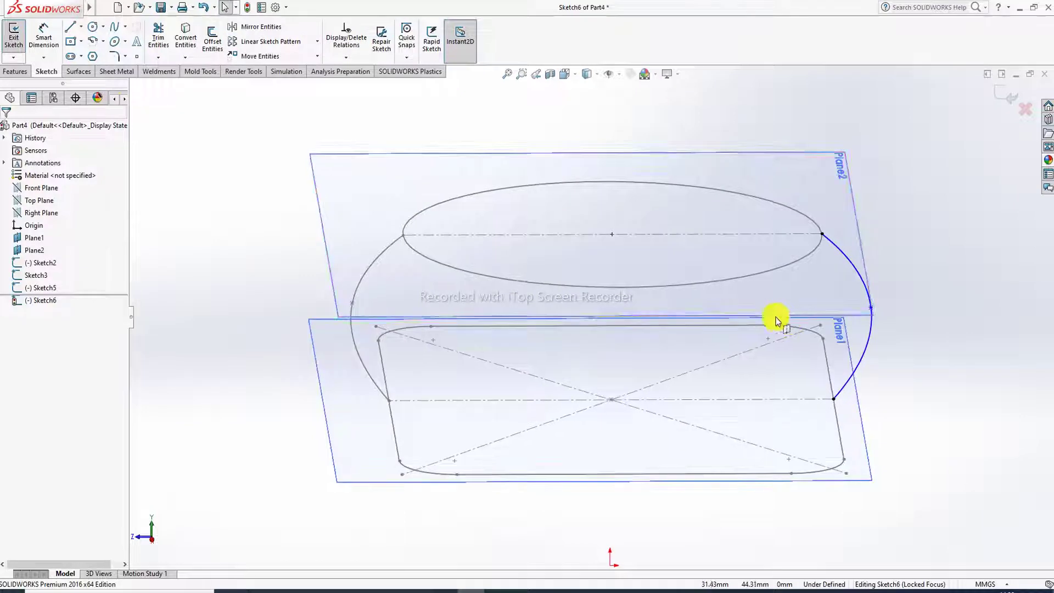
pyautogui.click(1004, 91)
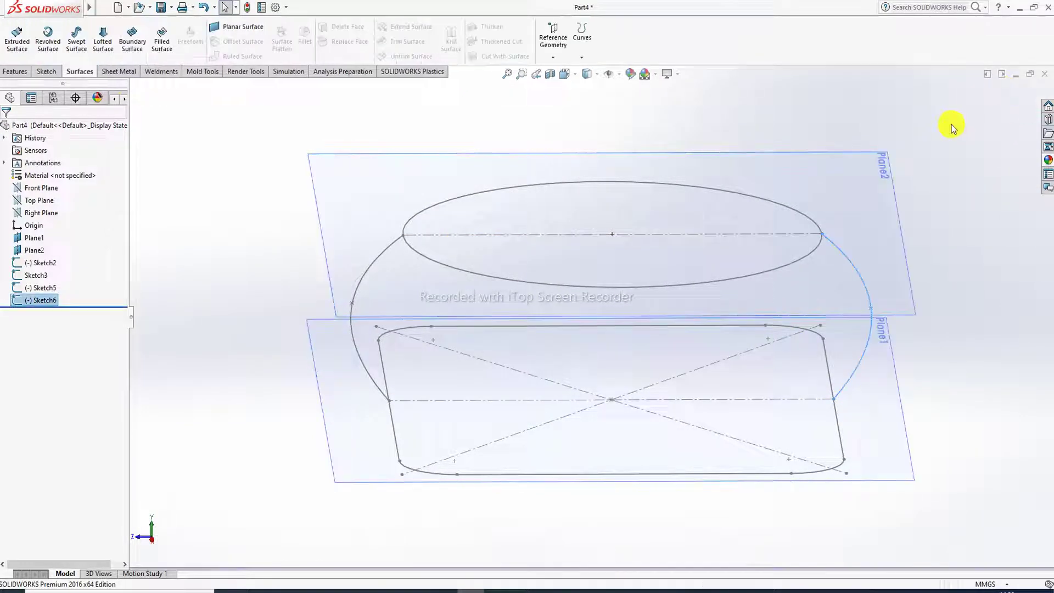
pyautogui.click(250, 187)
# Start a lofted surface with the circle on Plane2 and the rounded rectangle on Plane1 as profiles
pyautogui.moveTo(212, 172)
pyautogui.mouseDown(button='middle')
pyautogui.moveTo(230, 176)
pyautogui.moveTo(224, 184)
pyautogui.moveTo(240, 207)
pyautogui.mouseUp(button='middle')
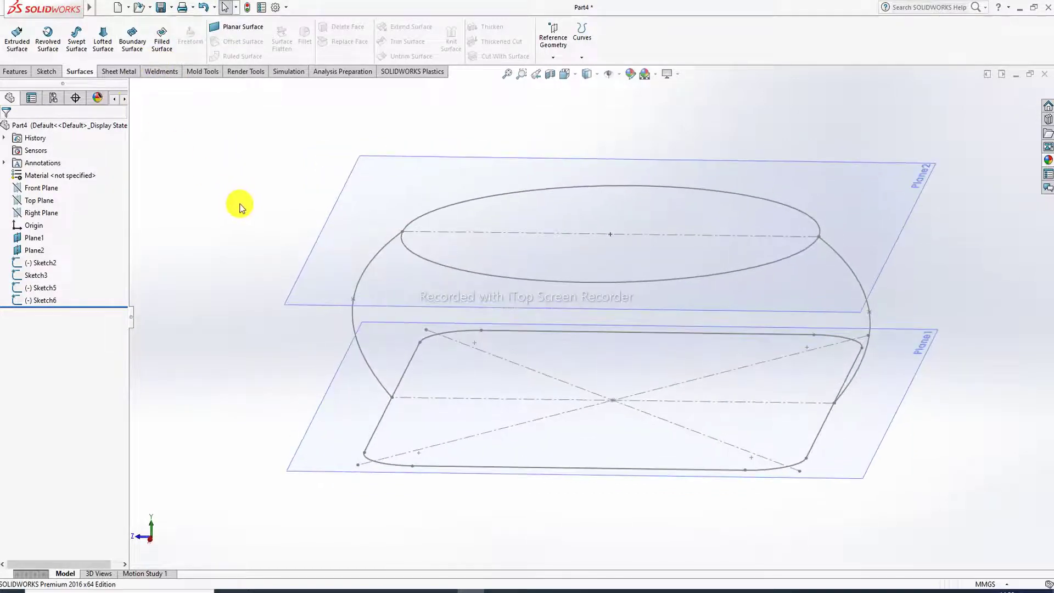
pyautogui.click(107, 48)
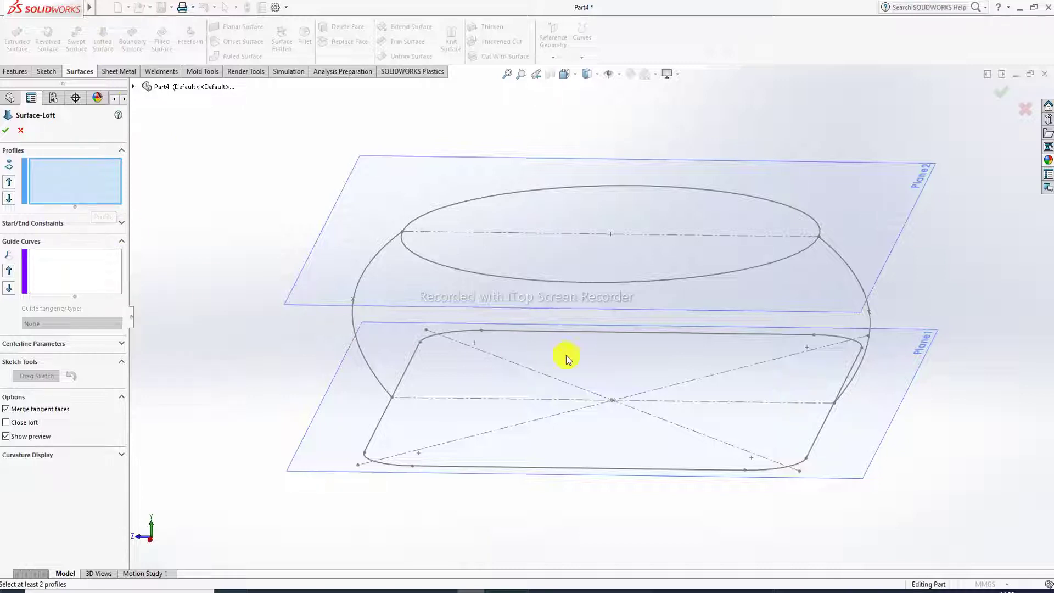
pyautogui.click(618, 282)
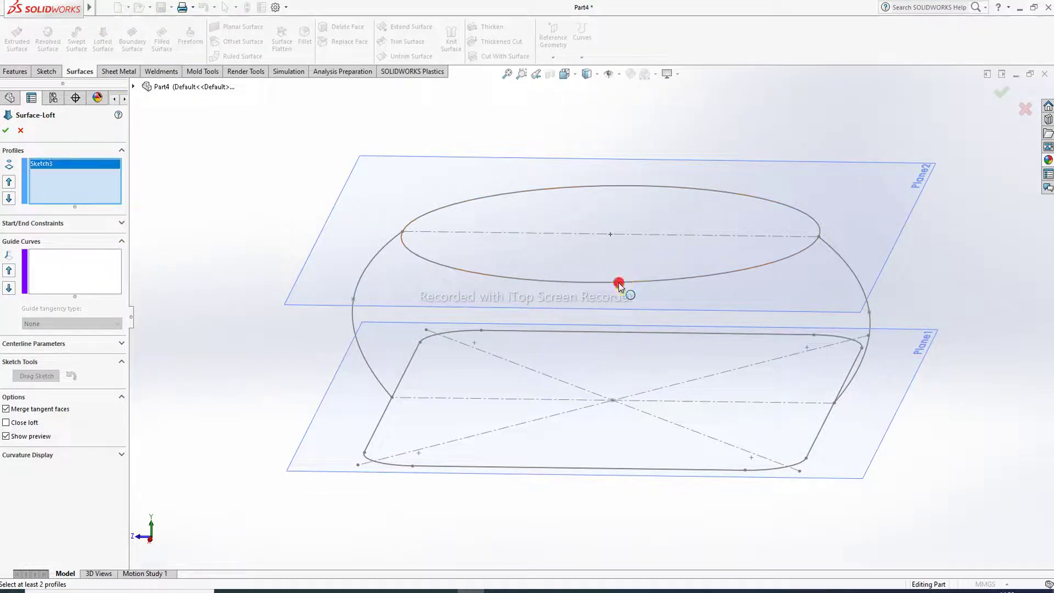
pyautogui.click(630, 469)
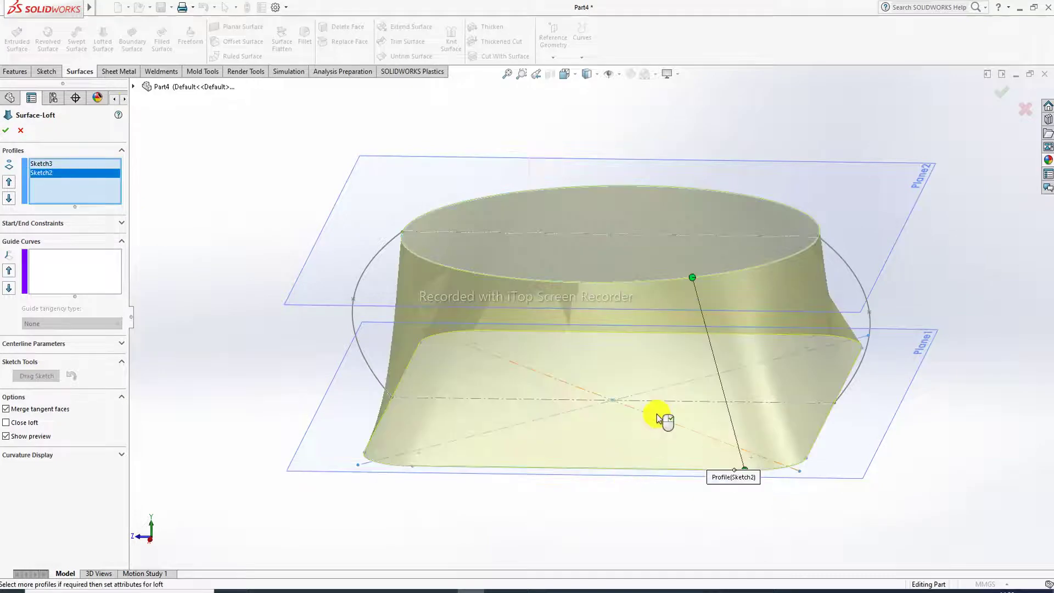
pyautogui.moveTo(663, 419)
pyautogui.mouseDown(button='middle')
pyautogui.moveTo(652, 447)
pyautogui.moveTo(678, 412)
pyautogui.moveTo(436, 346)
pyautogui.mouseUp(button='middle')
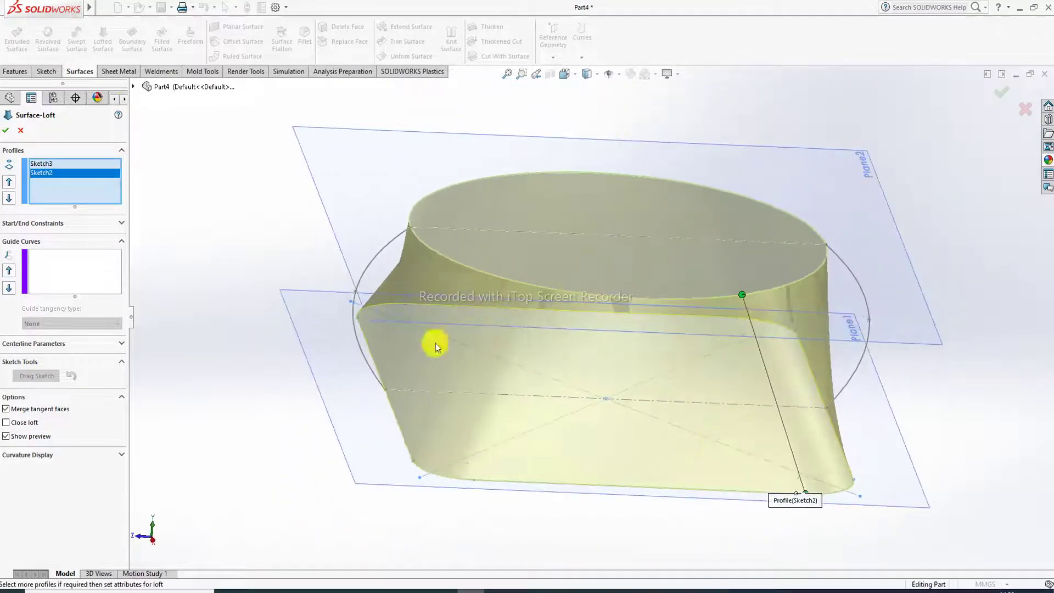
# Add both spline sketches, Sketch5 and Sketch6, as guide curves and create the lofted surface
pyautogui.click(97, 271)
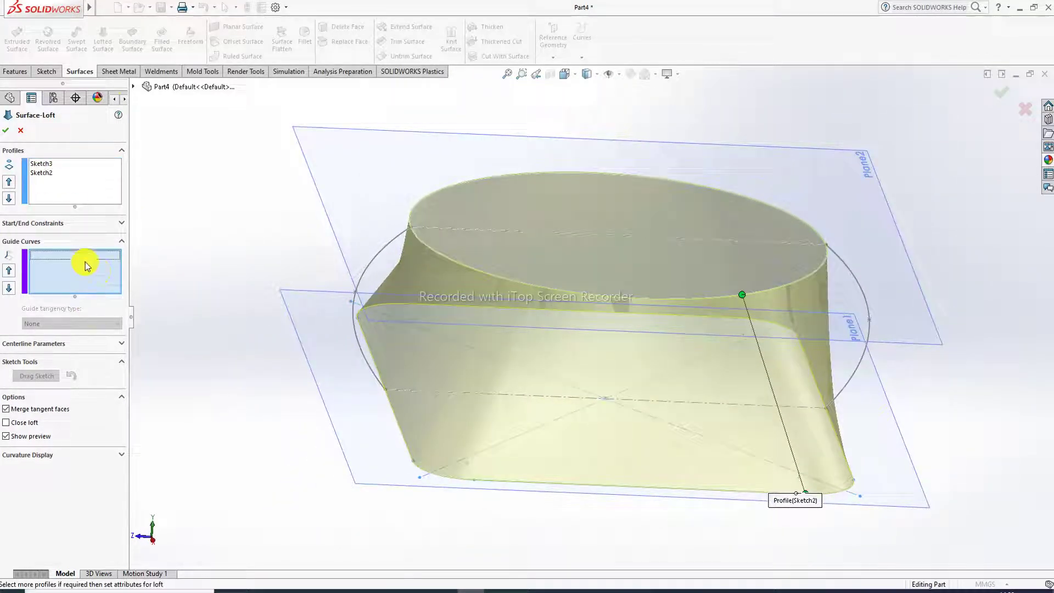
pyautogui.click(387, 250)
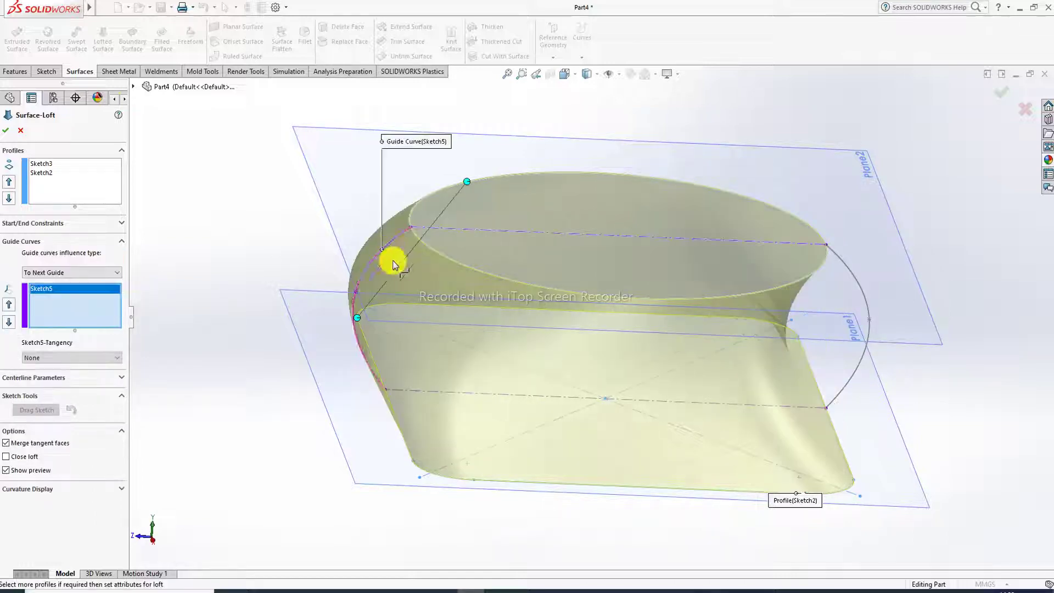
pyautogui.click(859, 280)
pyautogui.moveTo(772, 294)
pyautogui.mouseDown(button='middle')
pyautogui.moveTo(697, 313)
pyautogui.moveTo(742, 311)
pyautogui.moveTo(744, 181)
pyautogui.moveTo(765, 308)
pyautogui.mouseUp(button='middle')
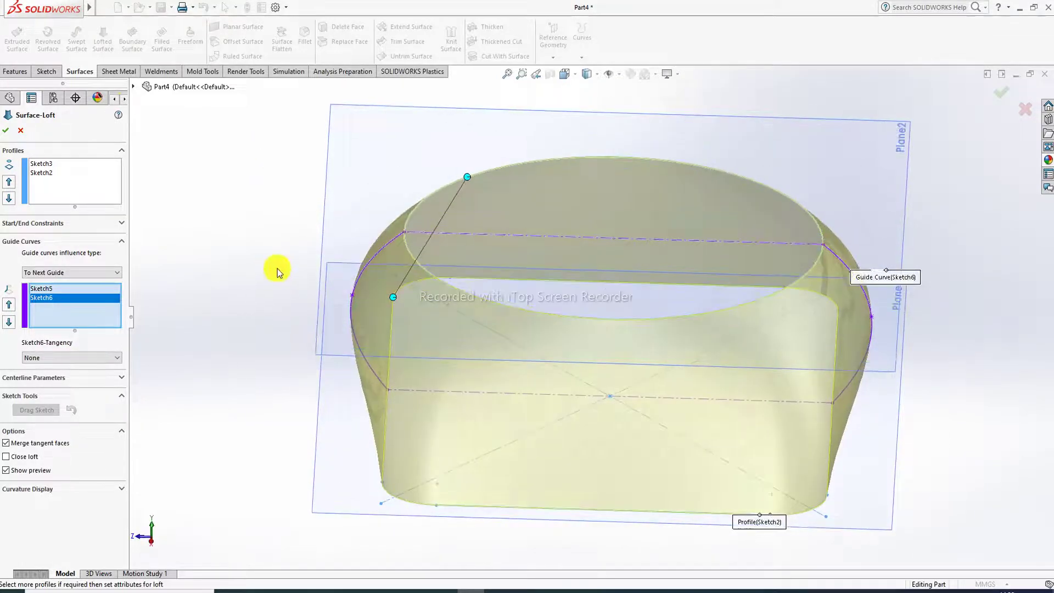
pyautogui.moveTo(685, 287); pyautogui.dragTo(633, 320, button='middle')
pyautogui.scroll(2, 649, 312)
pyautogui.scroll(-2, 632, 324)
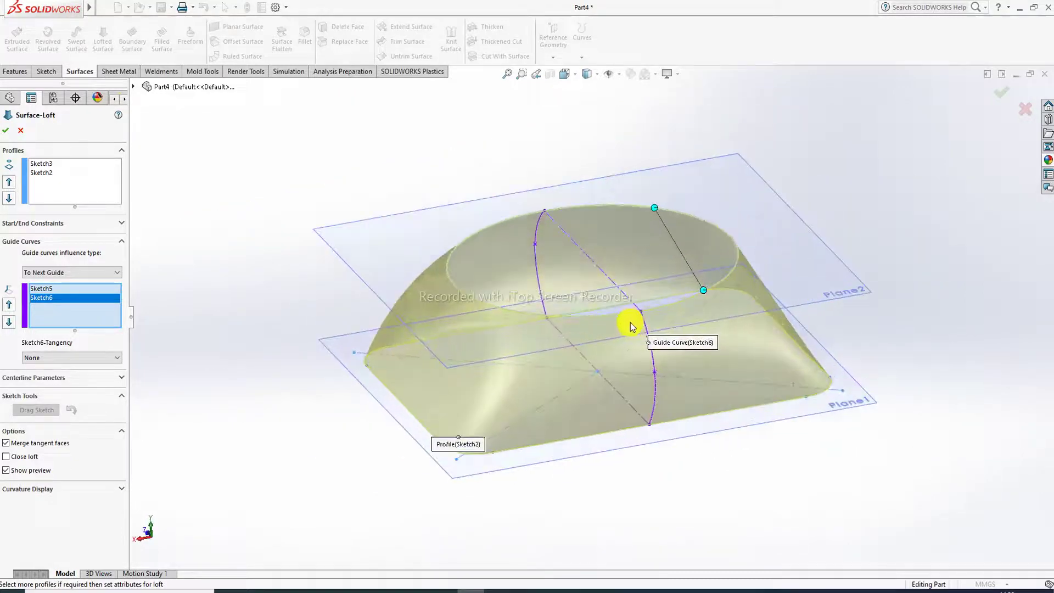
pyautogui.scroll(-2, 631, 326)
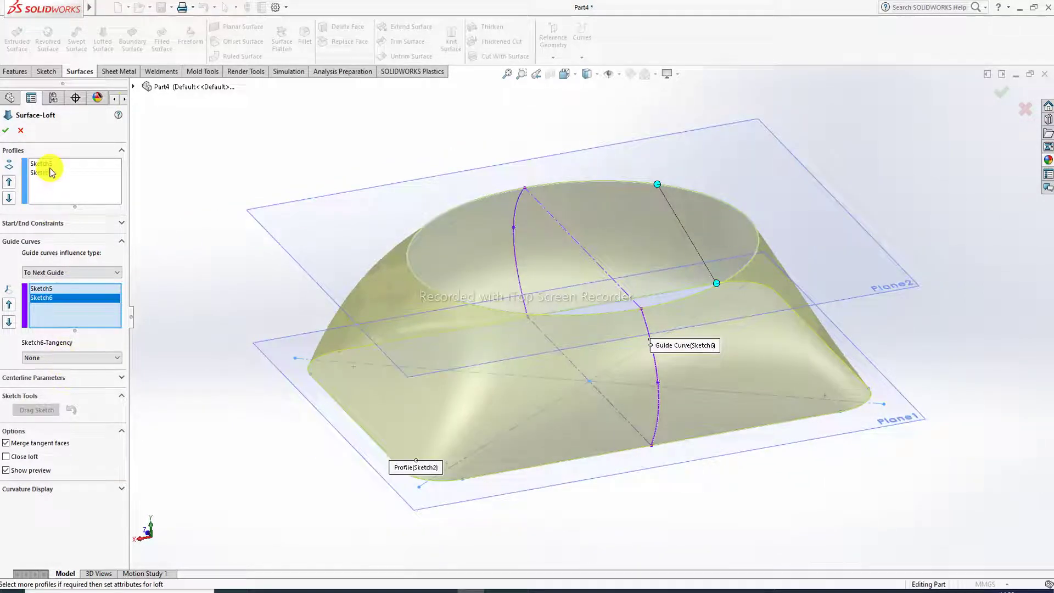
pyautogui.click(9, 135)
pyautogui.scroll(-2, 525, 301)
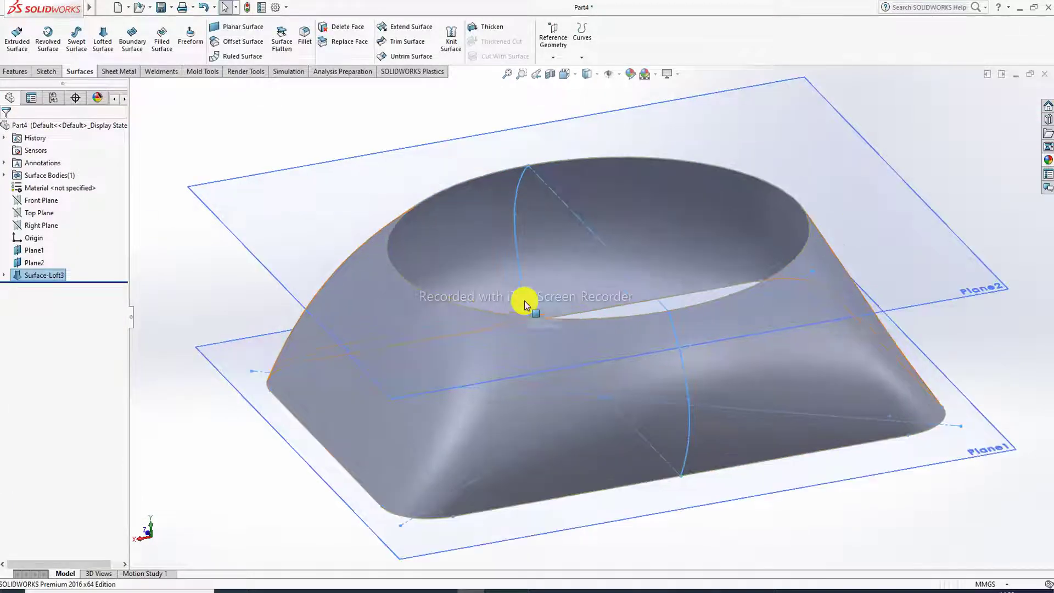
pyautogui.click(856, 170)
pyautogui.click(956, 170)
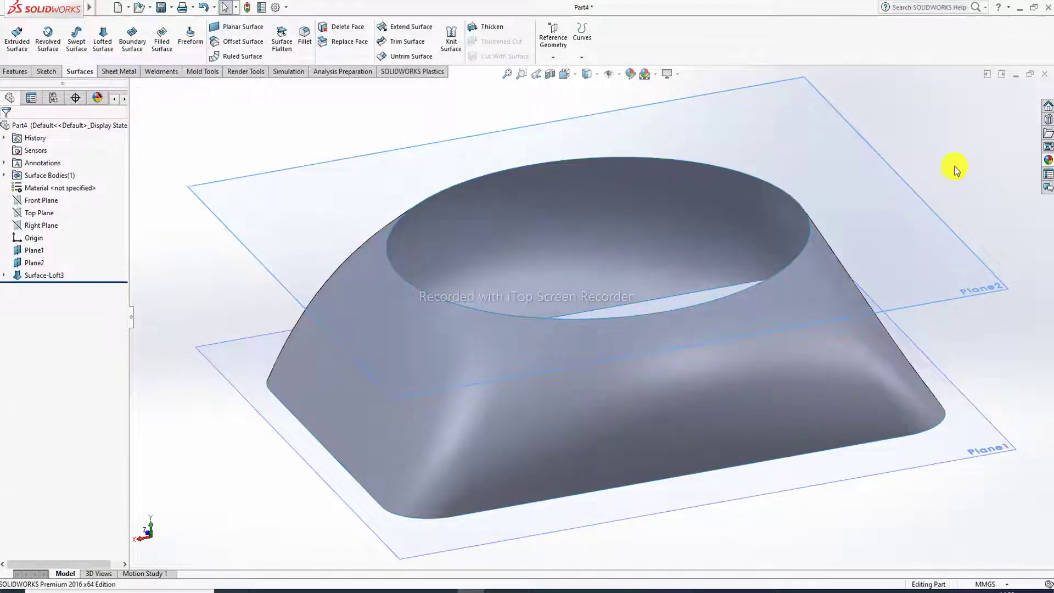
pyautogui.click(929, 302)
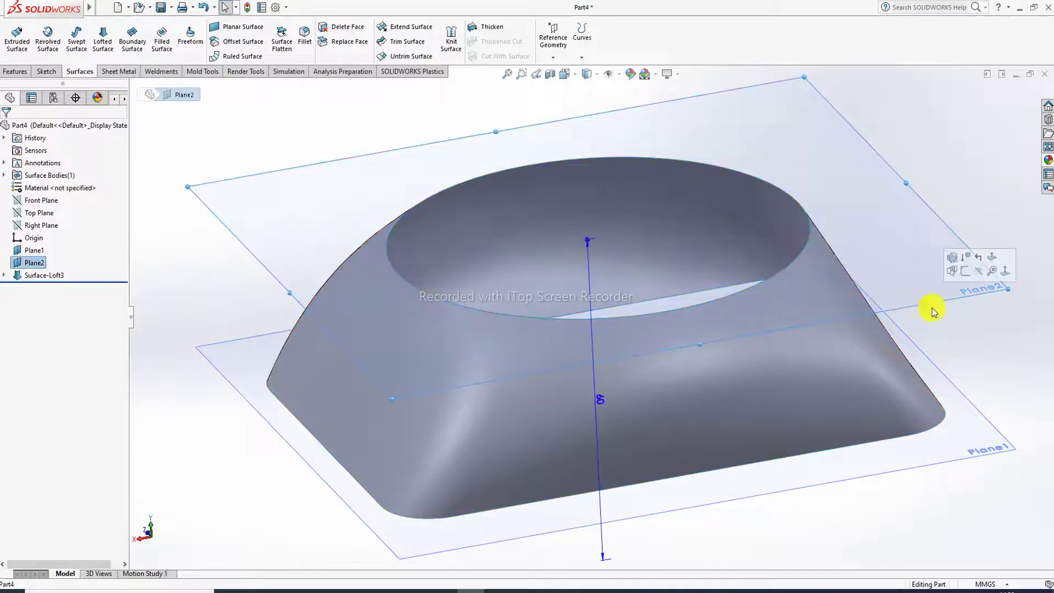
pyautogui.click(966, 272)
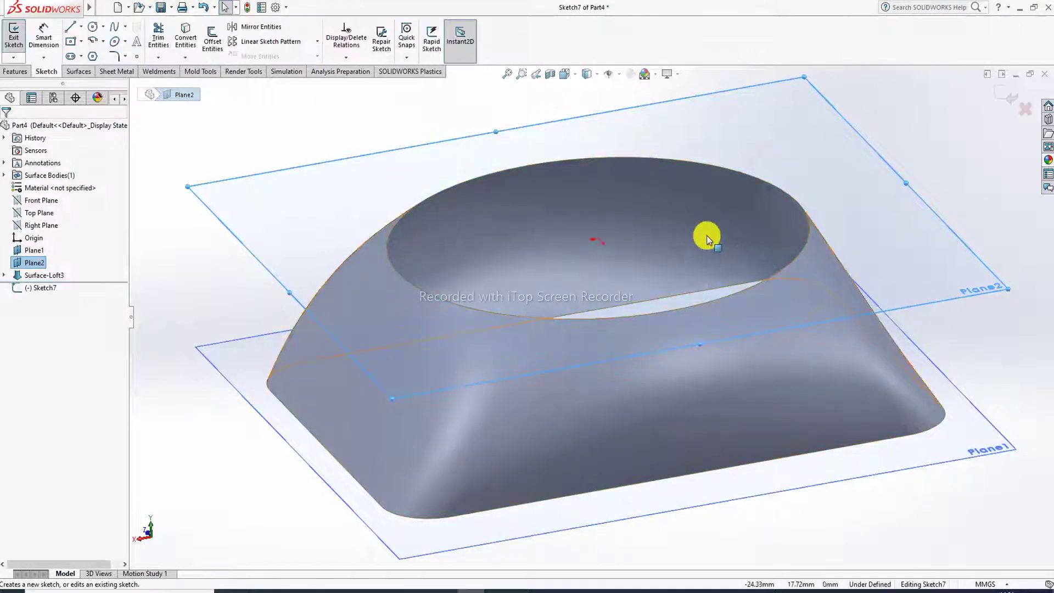
pyautogui.click(1001, 114)
# Hide Plane2 and Plane1 around the lofted surface
pyautogui.click(955, 299)
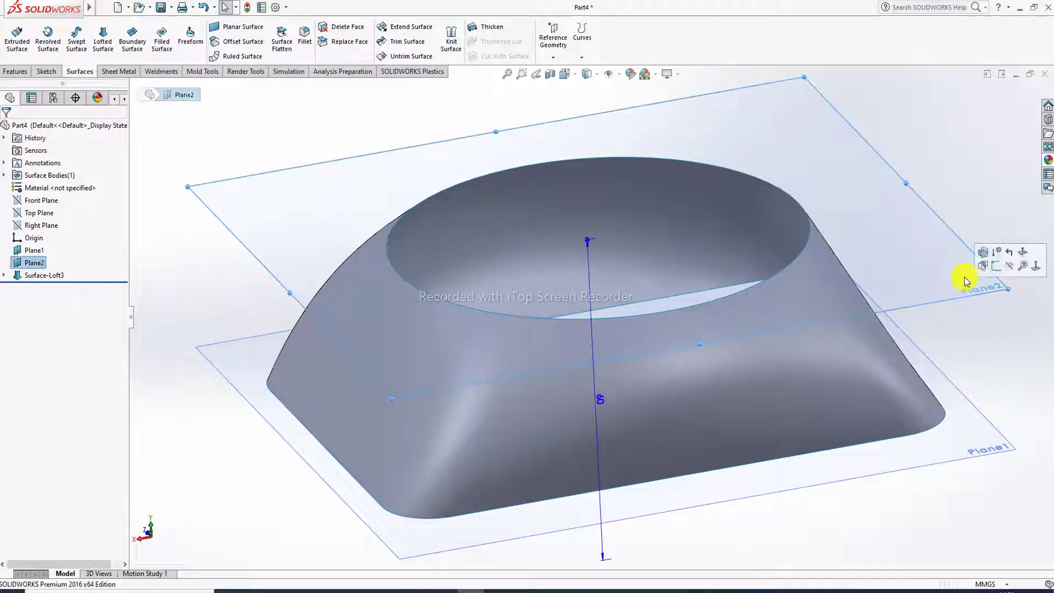
pyautogui.click(1009, 269)
pyautogui.click(967, 456)
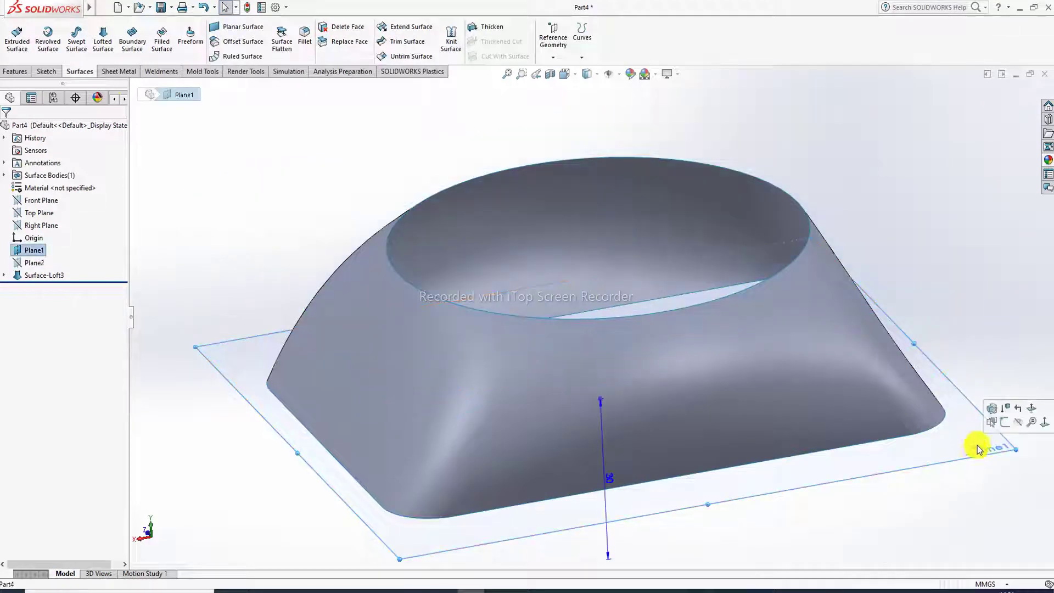
pyautogui.click(1017, 427)
# Set the background scene to plain white
pyautogui.moveTo(997, 424); pyautogui.dragTo(713, 438, button='middle')
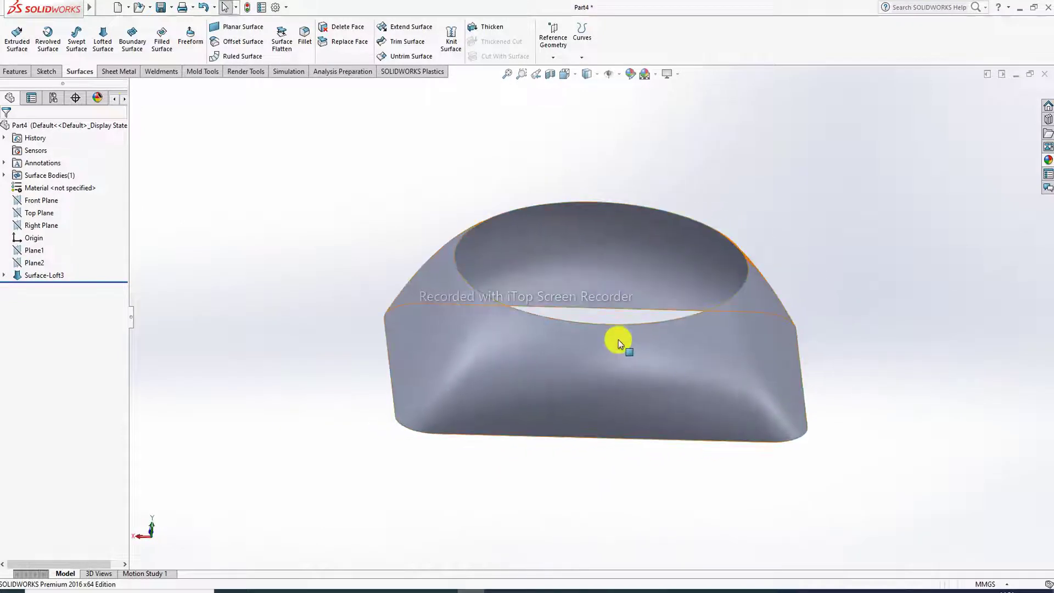
pyautogui.click(656, 73)
pyautogui.click(679, 30)
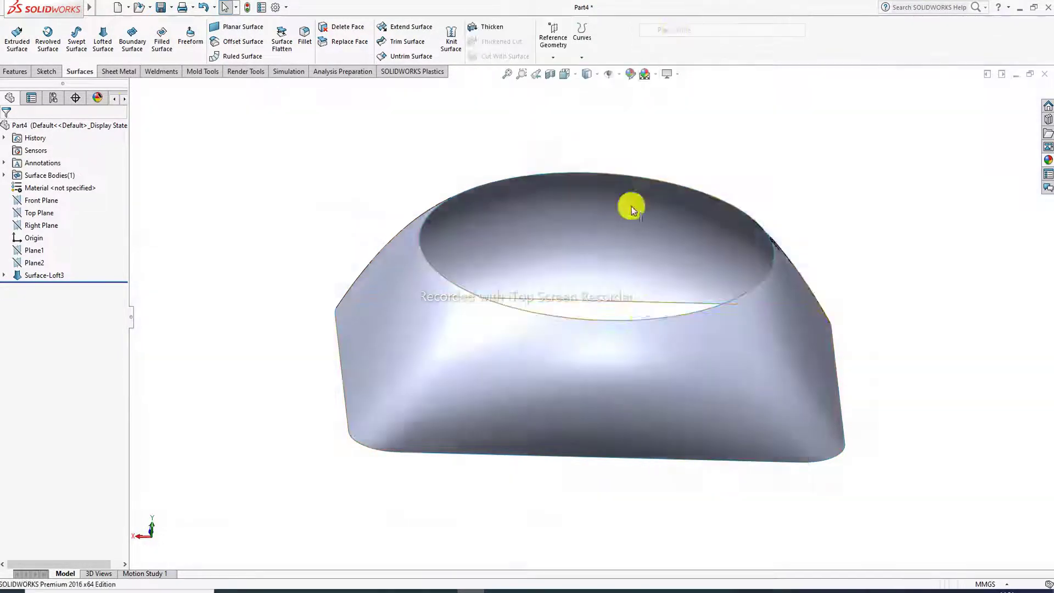
# Colour the whole part magenta with RGB values 239, 0, 148
pyautogui.click(630, 76)
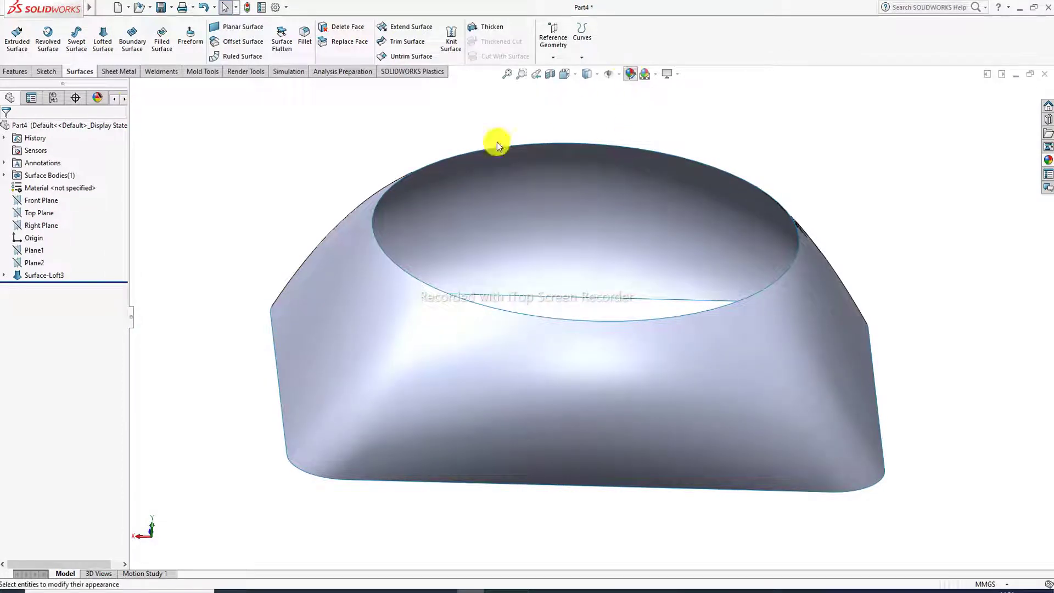
pyautogui.click(104, 413)
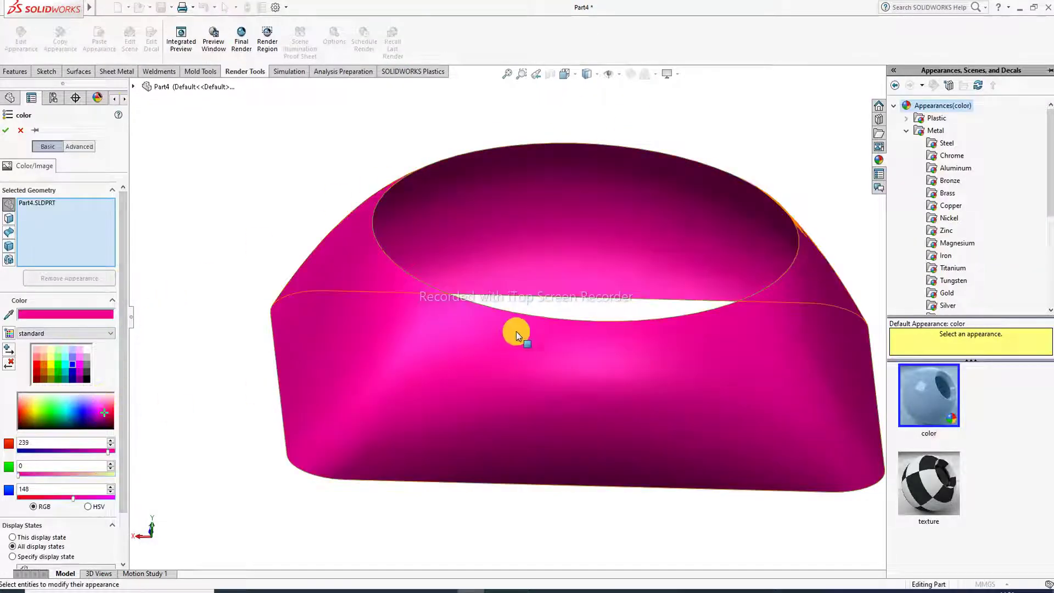
pyautogui.click(6, 131)
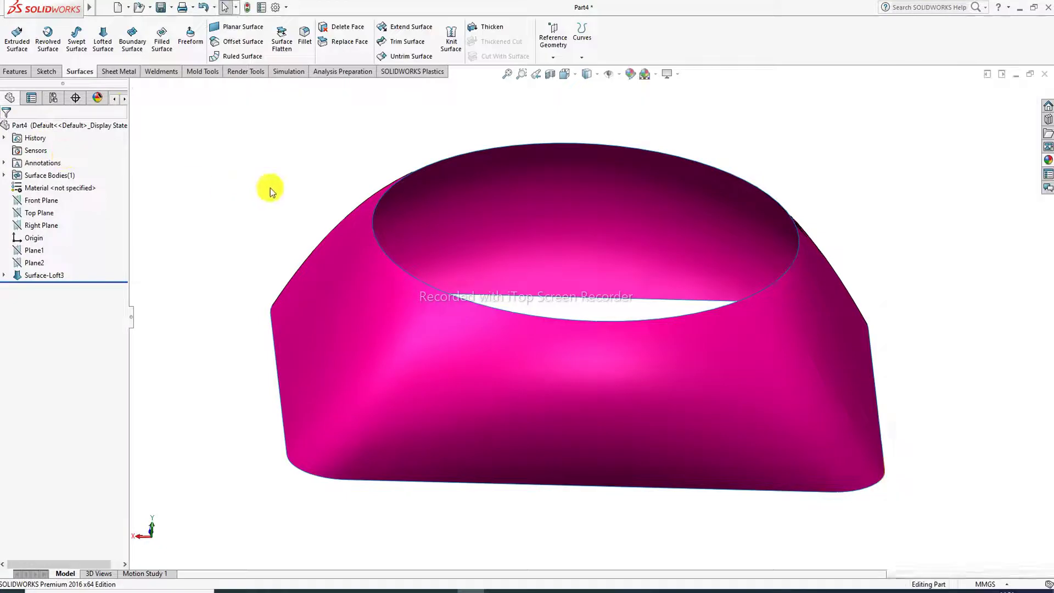
# Browse the metal appearances and apply polished brass to the lofted surface
pyautogui.moveTo(706, 318); pyautogui.dragTo(557, 344, button='middle')
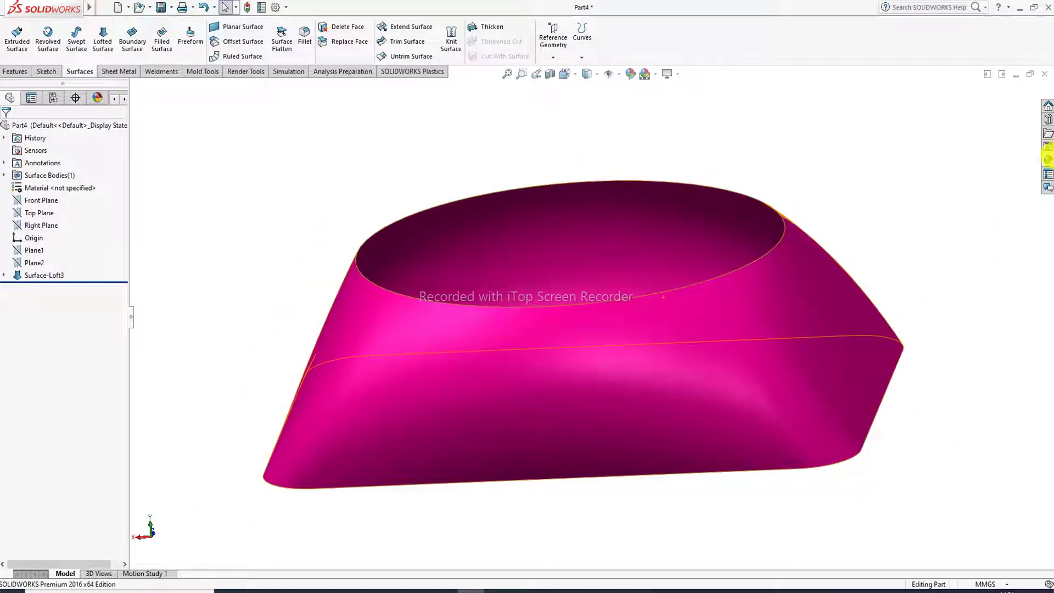
pyautogui.click(1049, 160)
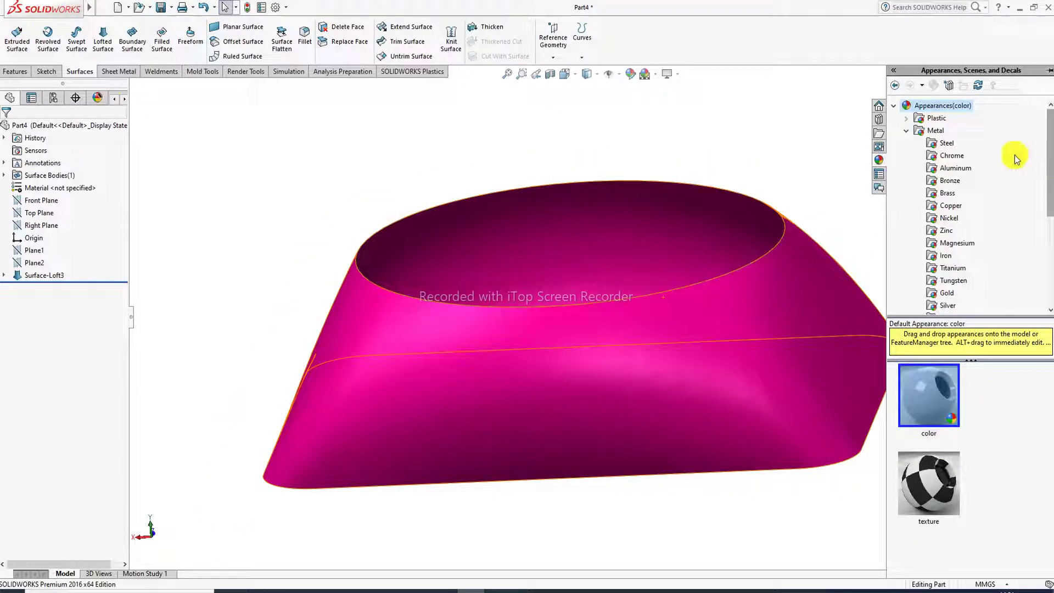
pyautogui.click(950, 168)
pyautogui.click(952, 206)
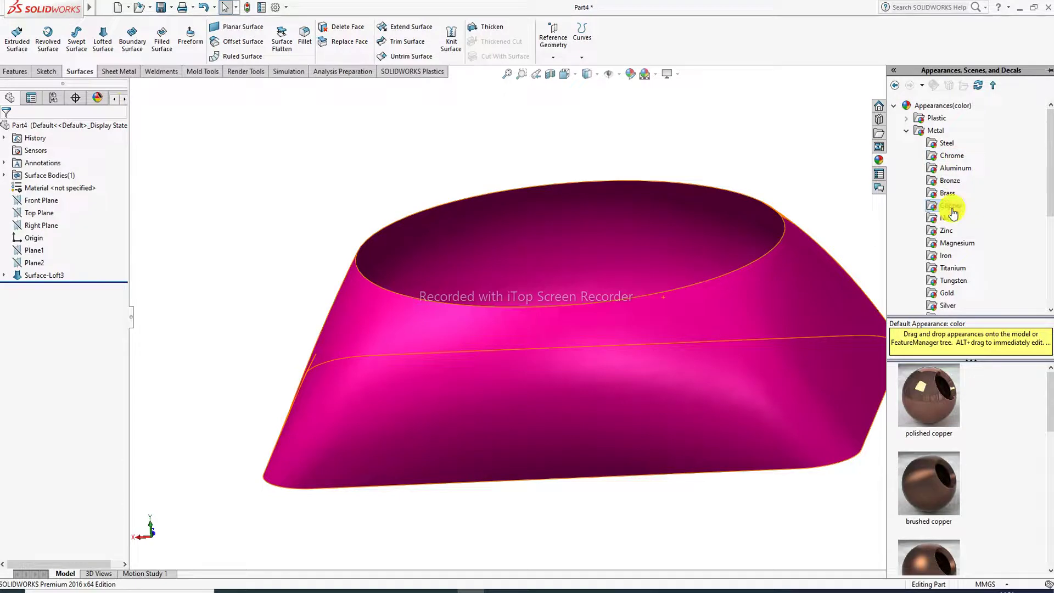
pyautogui.click(949, 218)
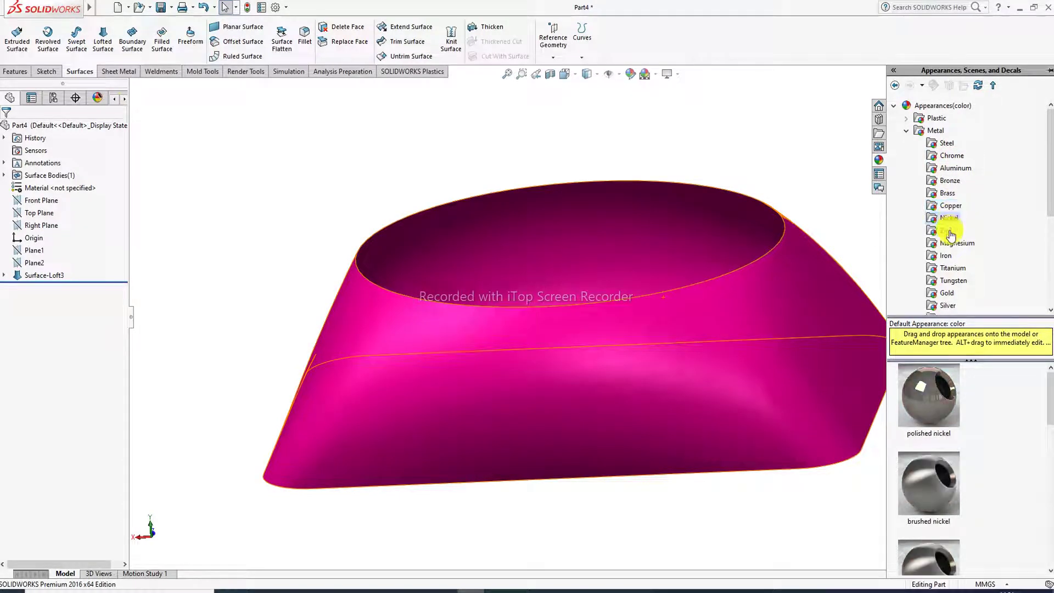
pyautogui.click(949, 202)
pyautogui.click(949, 193)
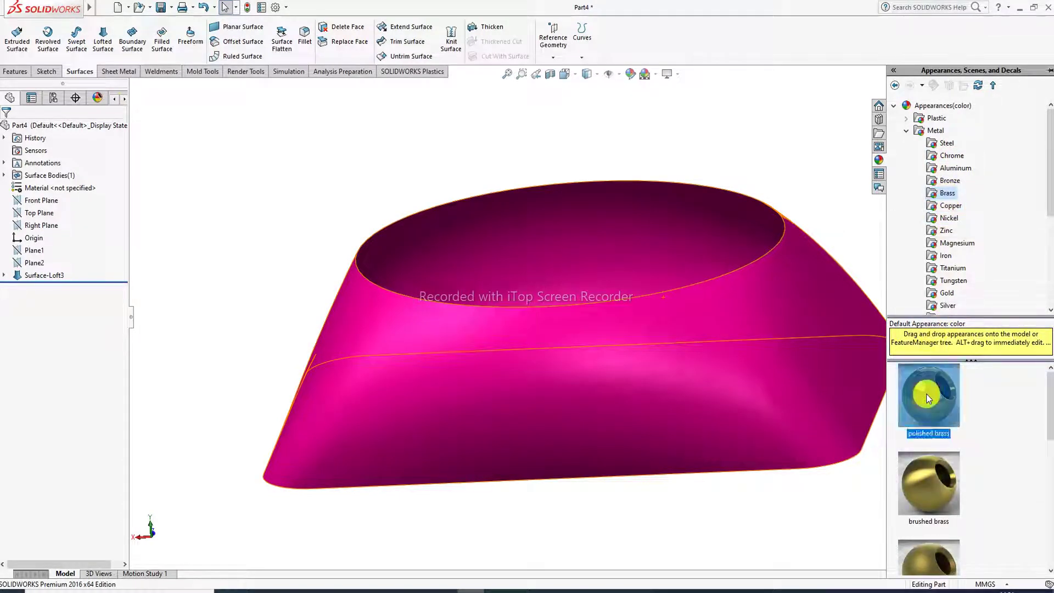
pyautogui.moveTo(927, 394); pyautogui.dragTo(816, 375)
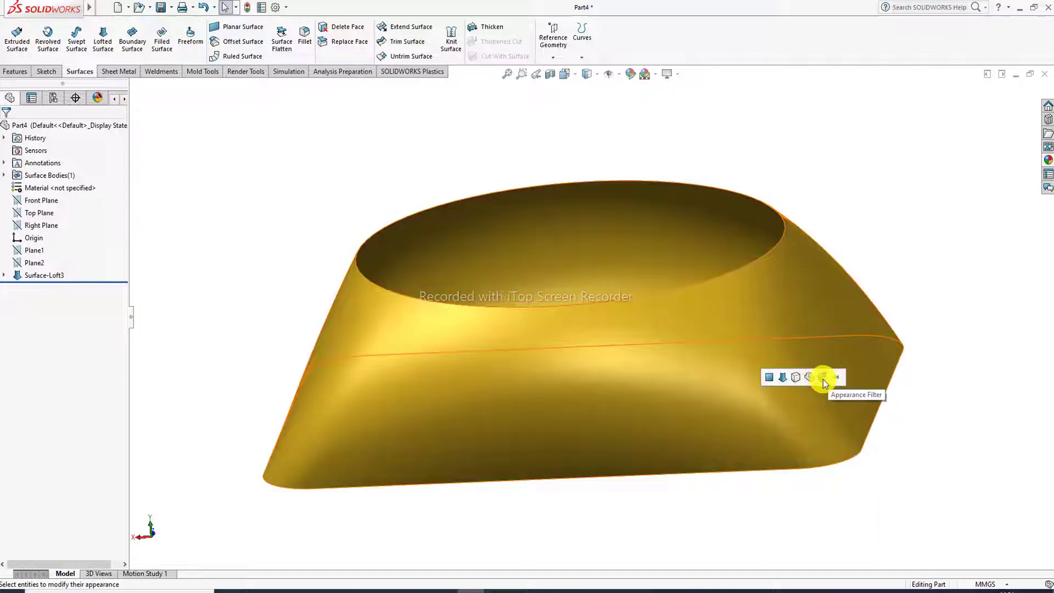
# Turn on the Cartoon display effect and inspect the brass surface from another angle
pyautogui.moveTo(720, 225); pyautogui.dragTo(744, 249, button='middle')
pyautogui.click(679, 75)
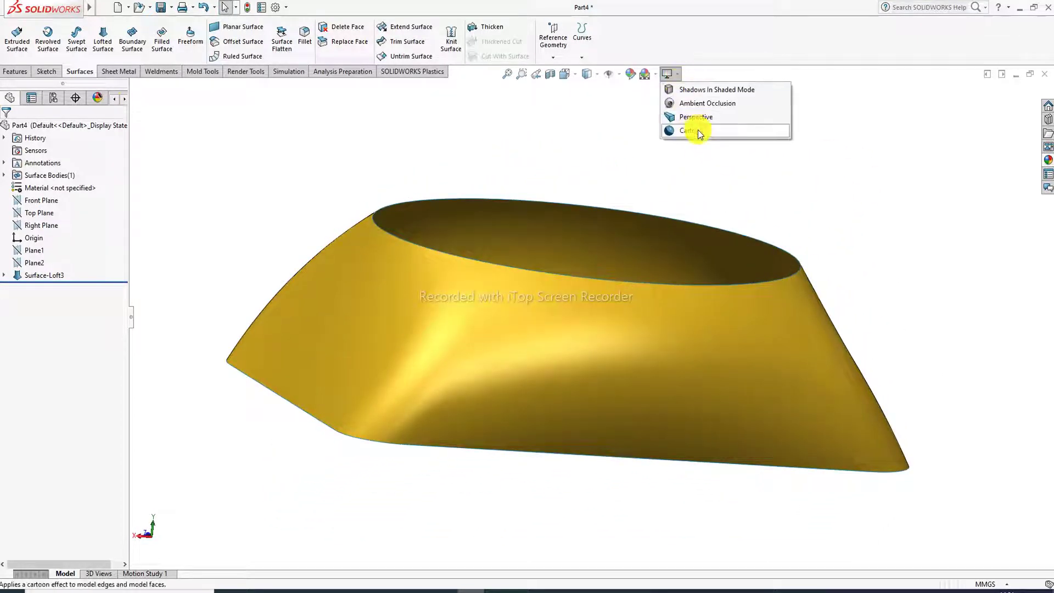
pyautogui.click(698, 129)
pyautogui.click(595, 308)
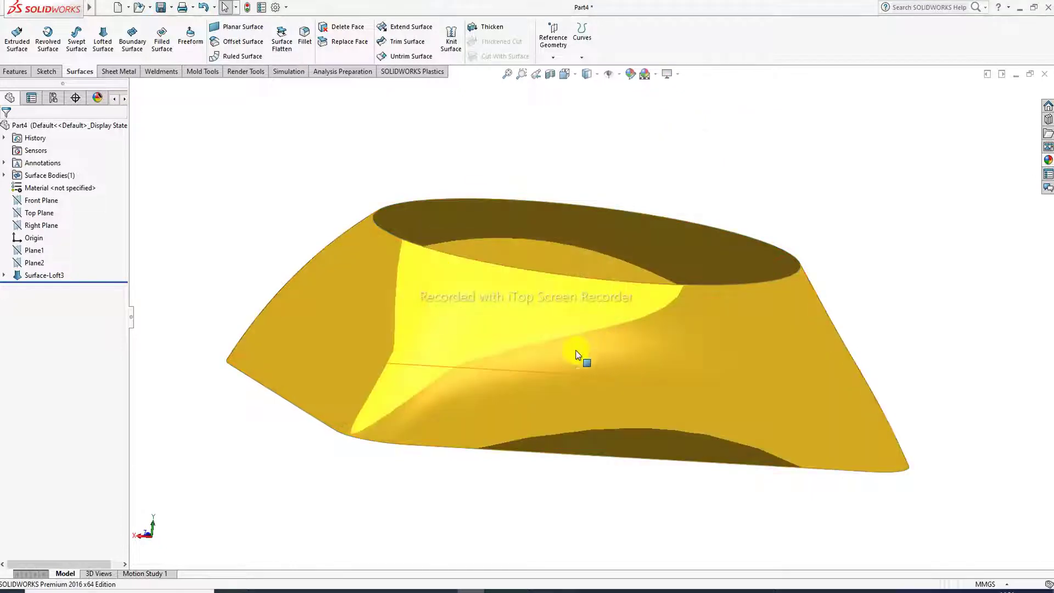
pyautogui.moveTo(582, 358); pyautogui.dragTo(555, 366, button='middle')
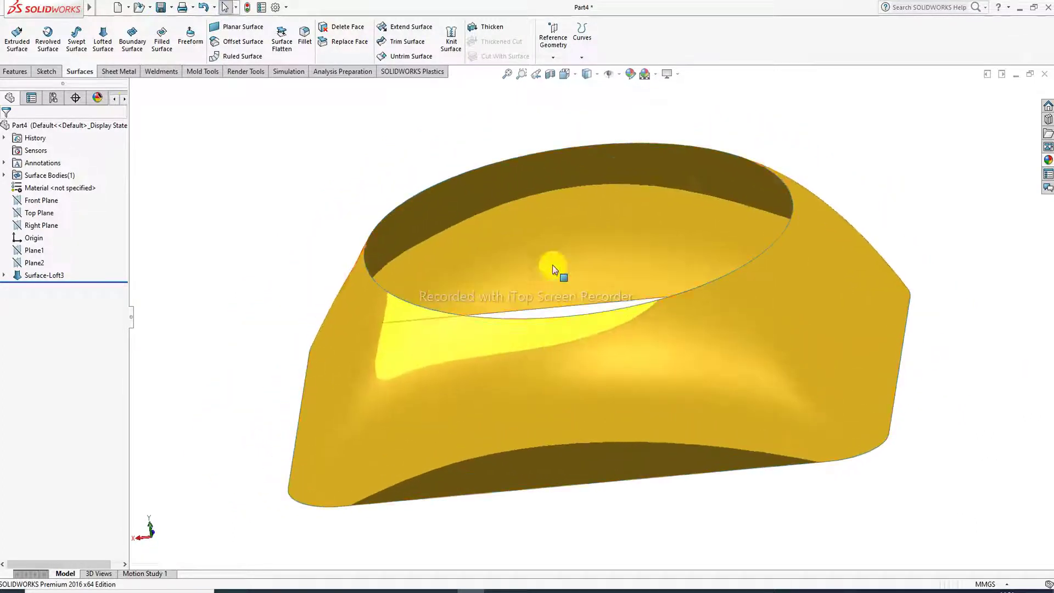
# Show the finished lofted surface up close in the isometric view
pyautogui.click(564, 73)
pyautogui.click(631, 107)
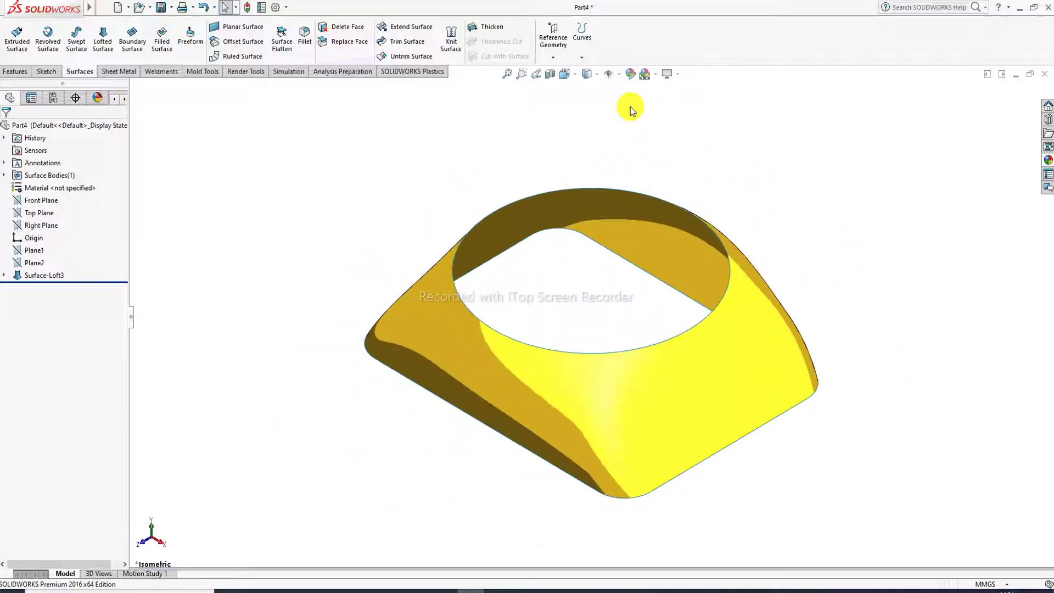
pyautogui.scroll(-2, 616, 341)
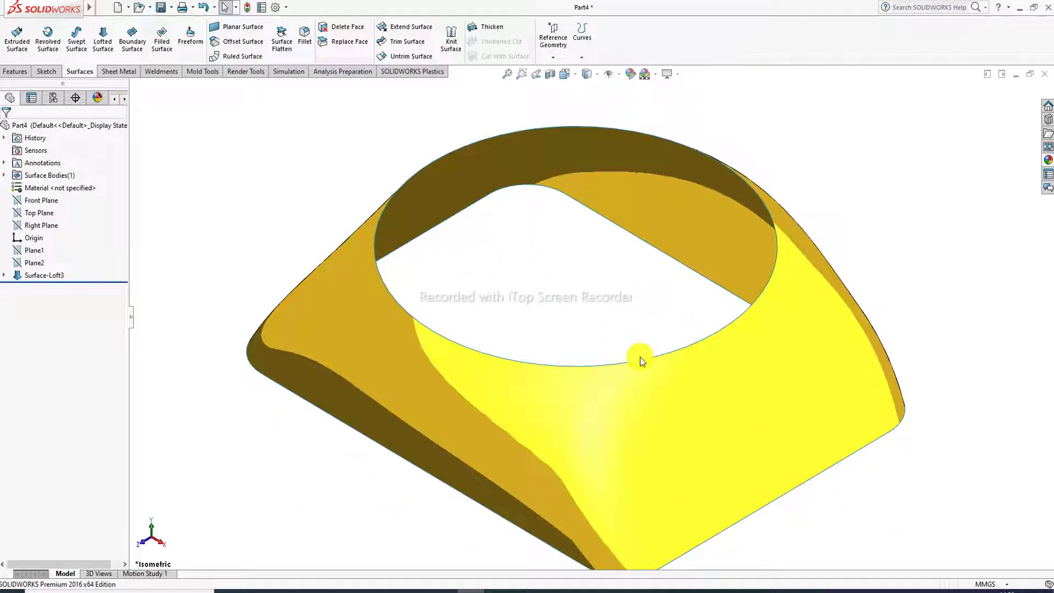
pyautogui.scroll(1, 640, 357)
pyautogui.scroll(-1, 629, 404)
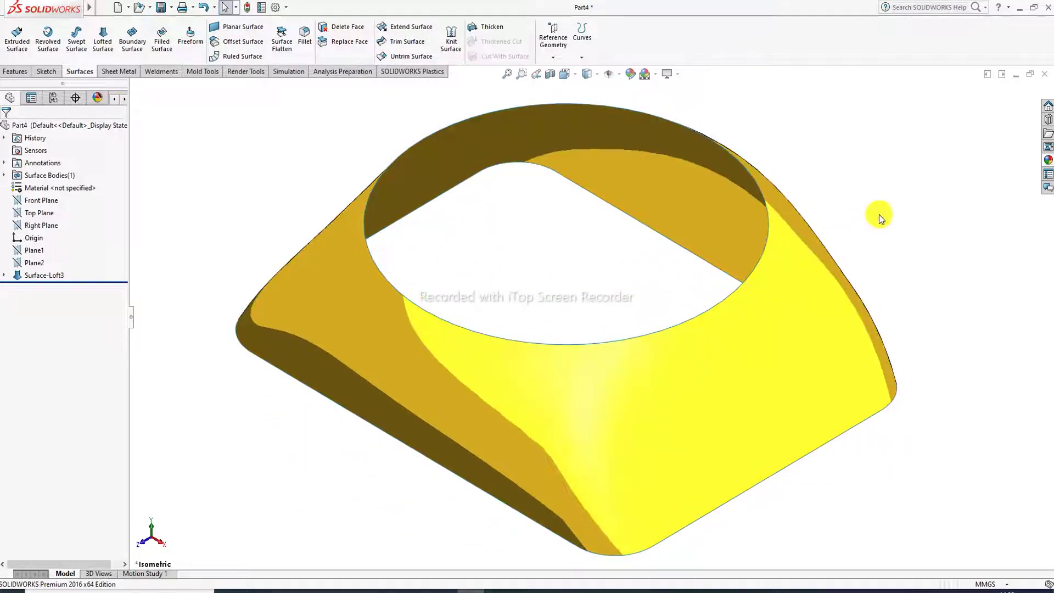